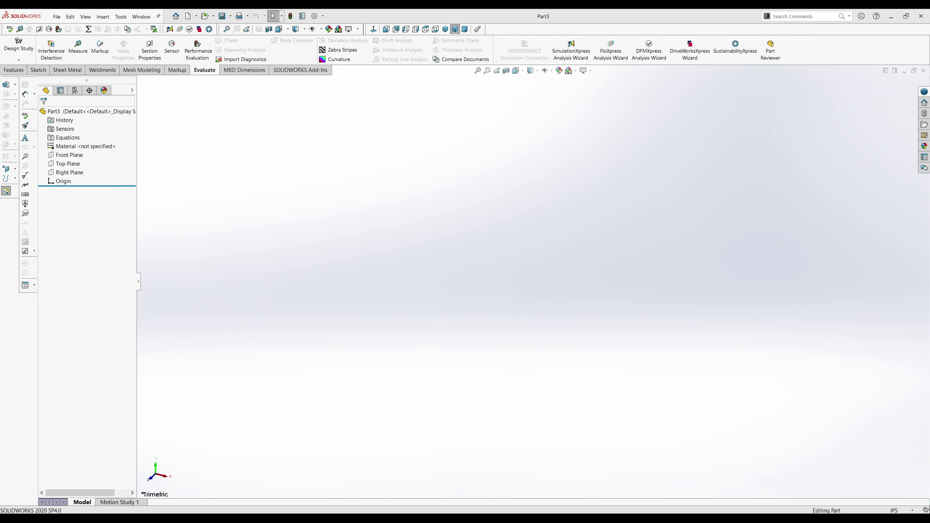
- Show the Features commands and display the empty part's Front Plane
left_click(14, 69)
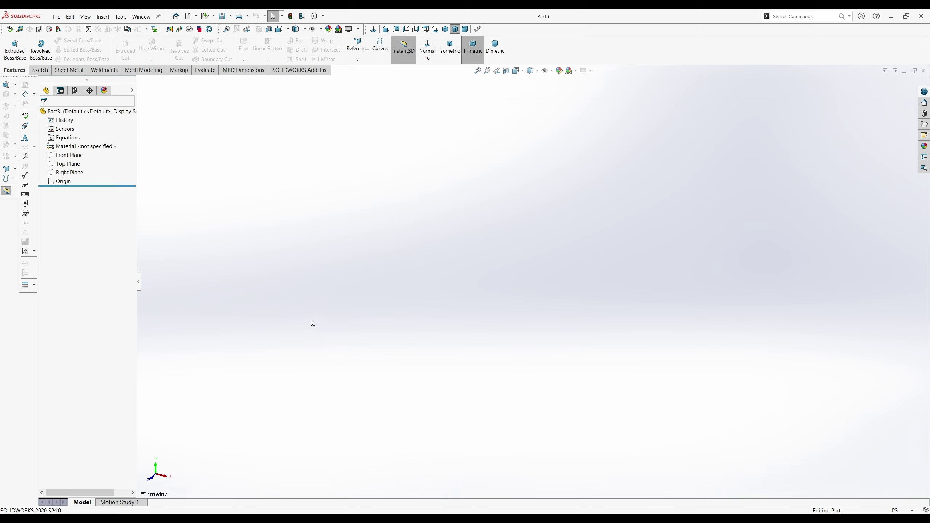
left_click(67, 155)
- Show the Top and Right Planes, view the Top Plane normal-to, and start Sketch1 on it
left_click(68, 164)
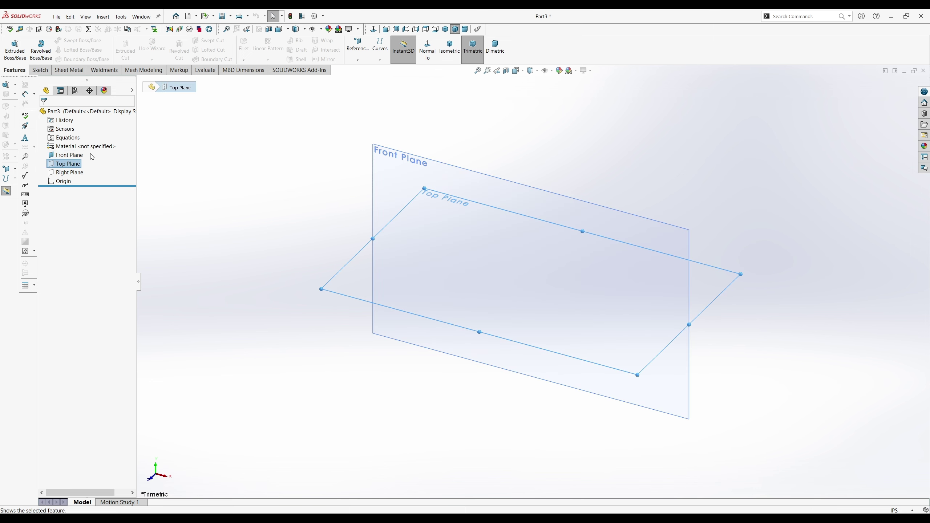
left_click(78, 170)
left_click(270, 194)
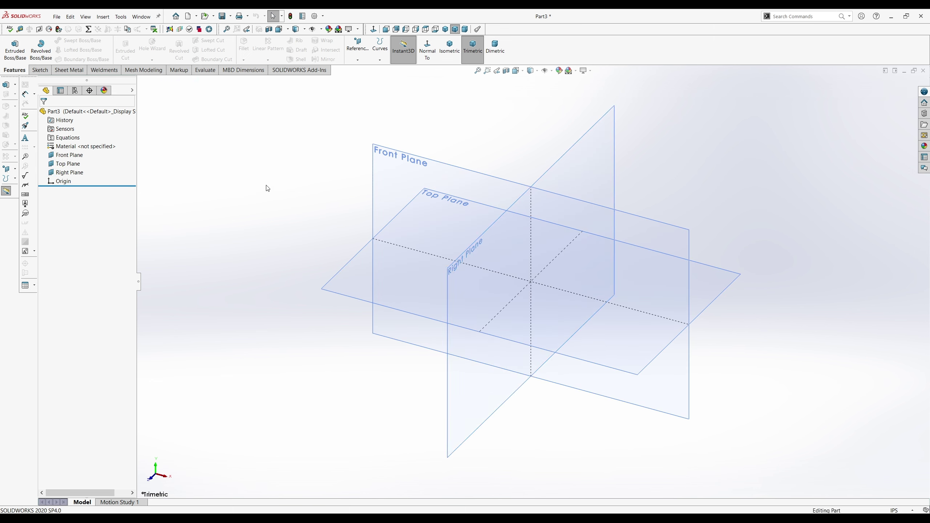
left_click(363, 271)
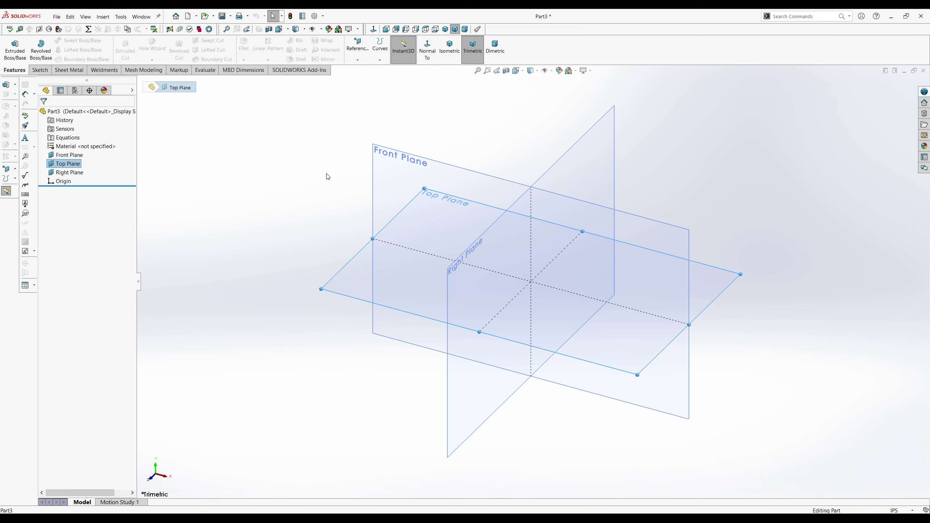
left_click(427, 50)
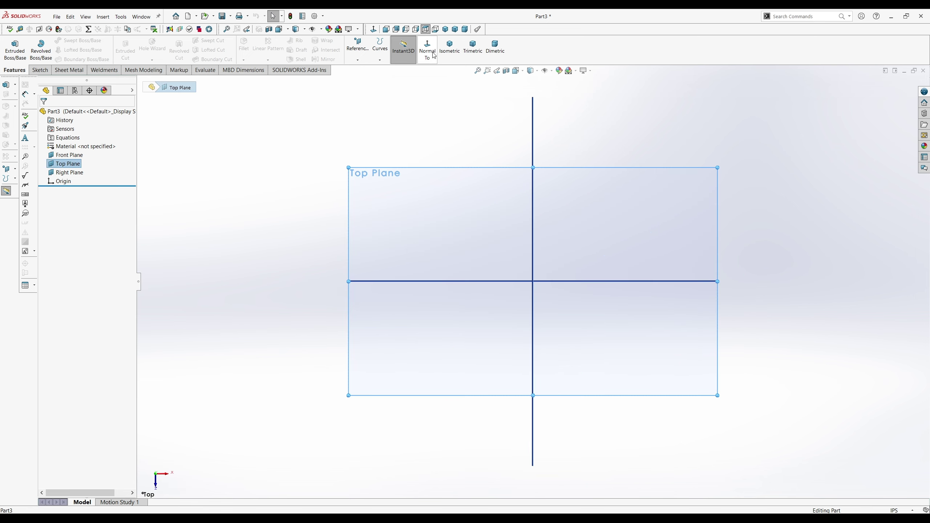
left_click(40, 70)
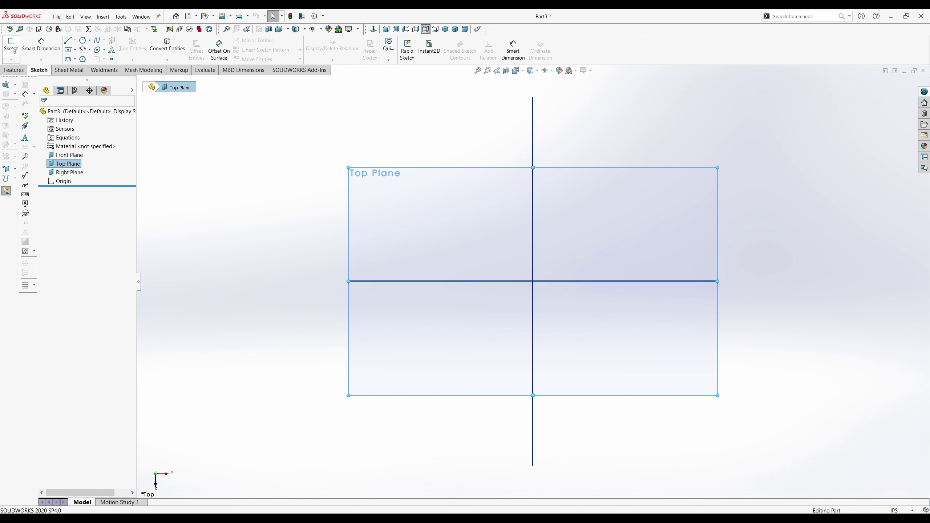
left_click(12, 46)
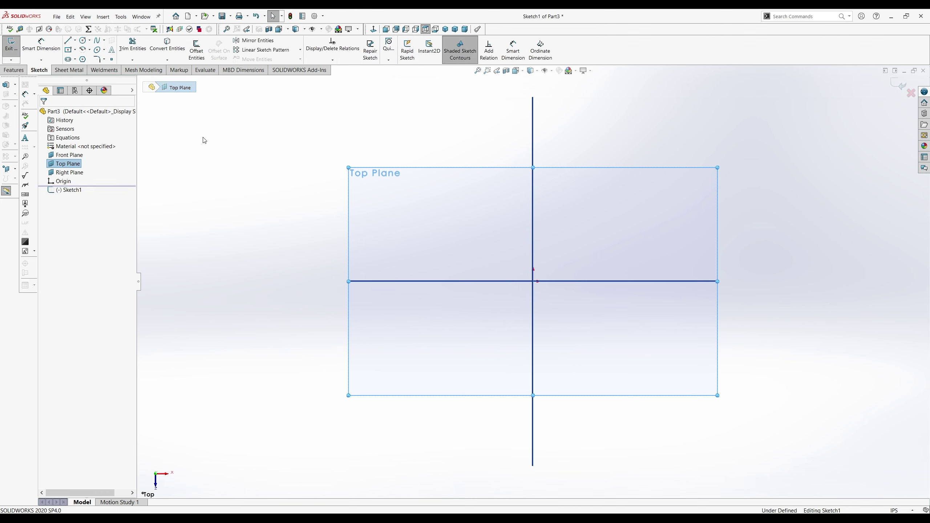
- Draw a closed eight-line outline: a wide rectangle stepping down to a narrower tab on the right
left_click(67, 40)
left_click(386, 223)
left_click(386, 343)
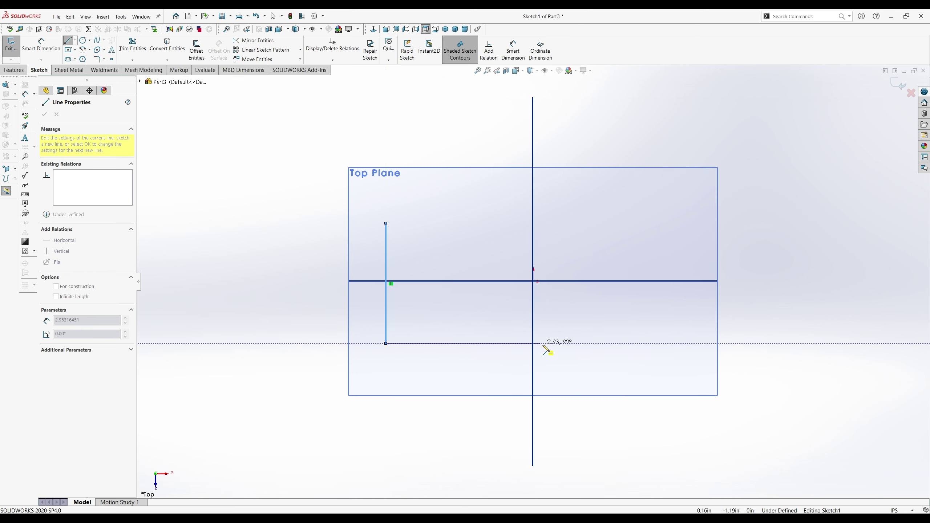
left_click(573, 343)
left_click(573, 312)
left_click(651, 313)
left_click(651, 247)
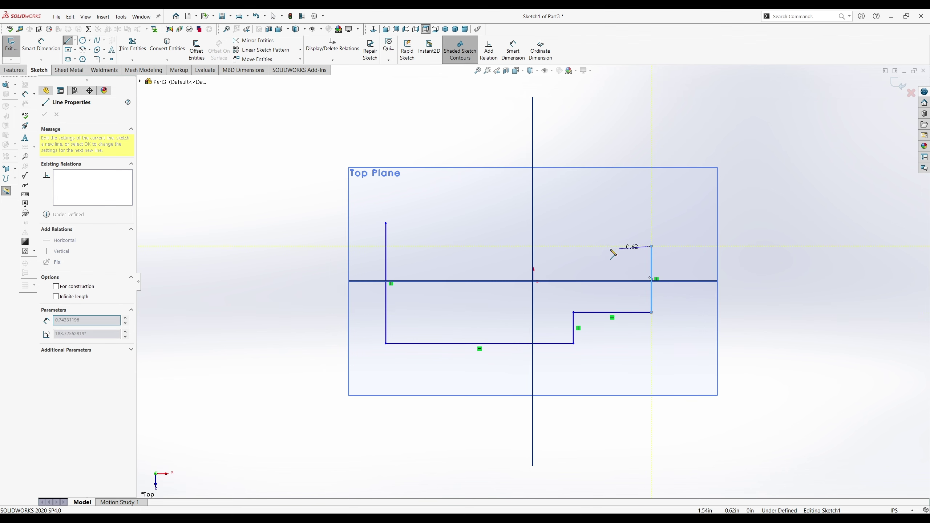
left_click(573, 246)
left_click(573, 223)
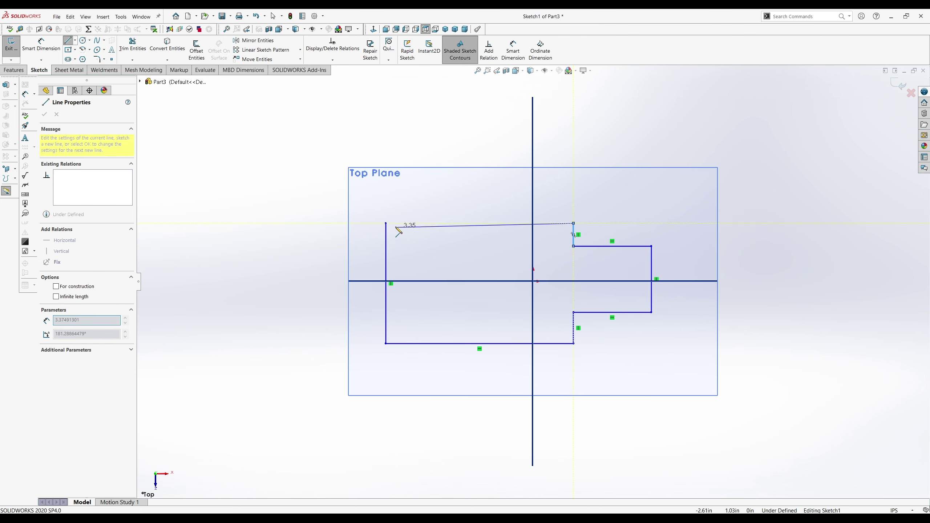
left_click(385, 222)
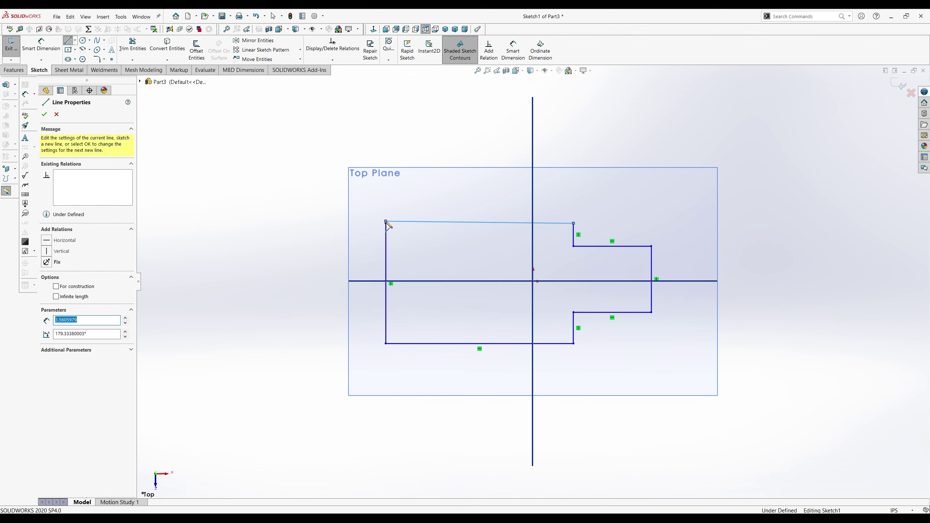
key("Escape")
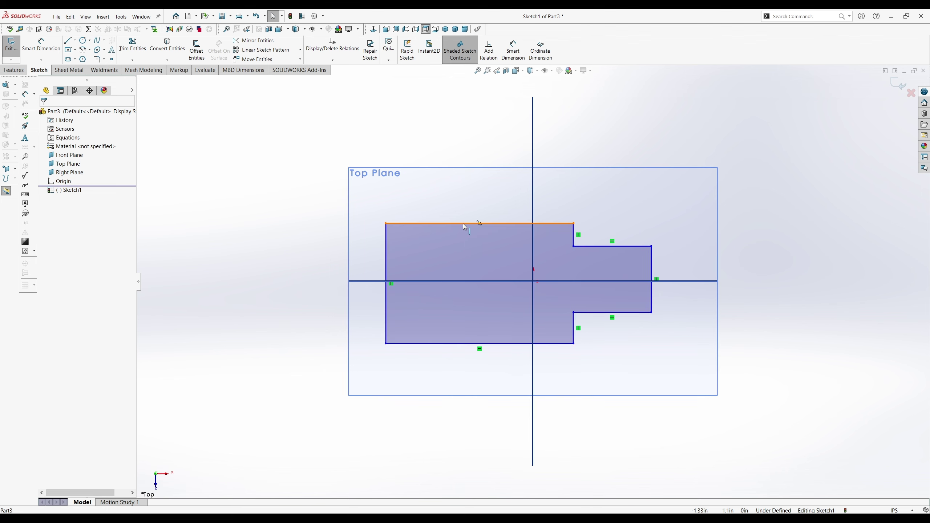
- Make the outline's top edge horizontal
left_click(463, 224)
left_click(489, 47)
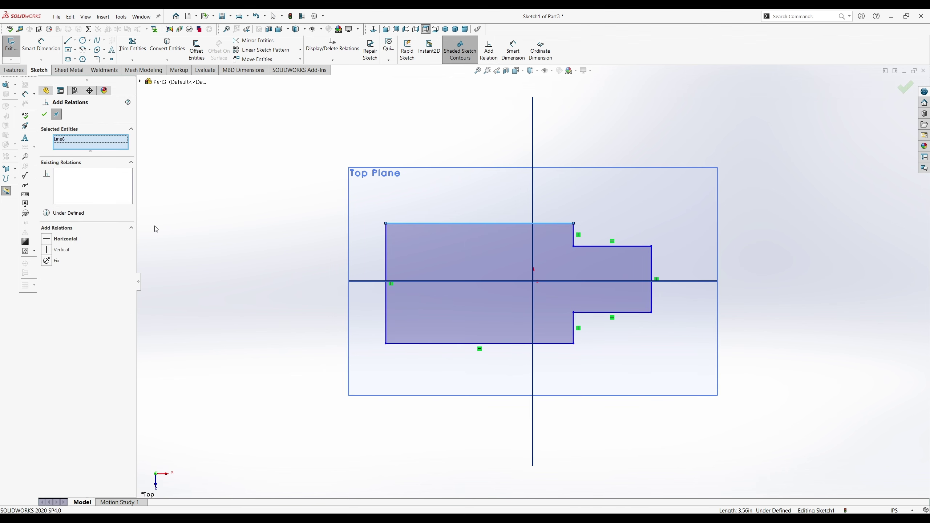
left_click(47, 240)
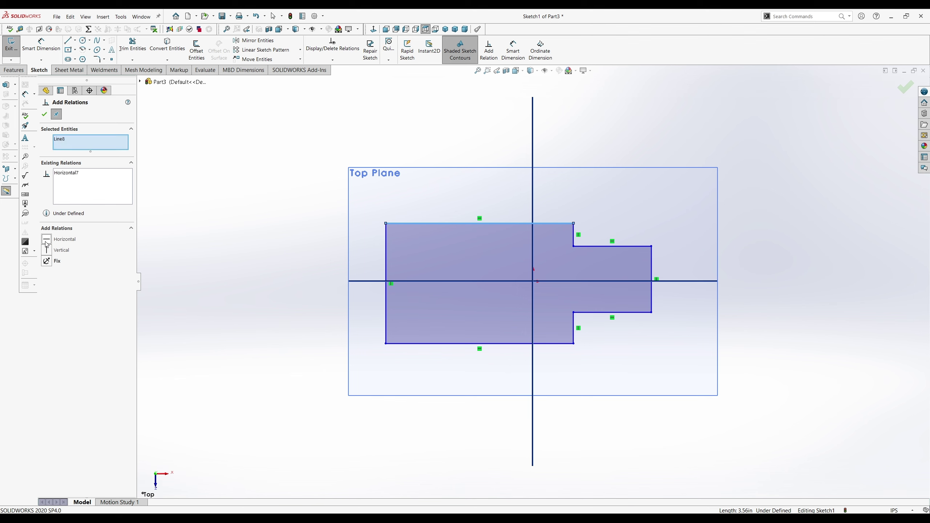
left_click(44, 114)
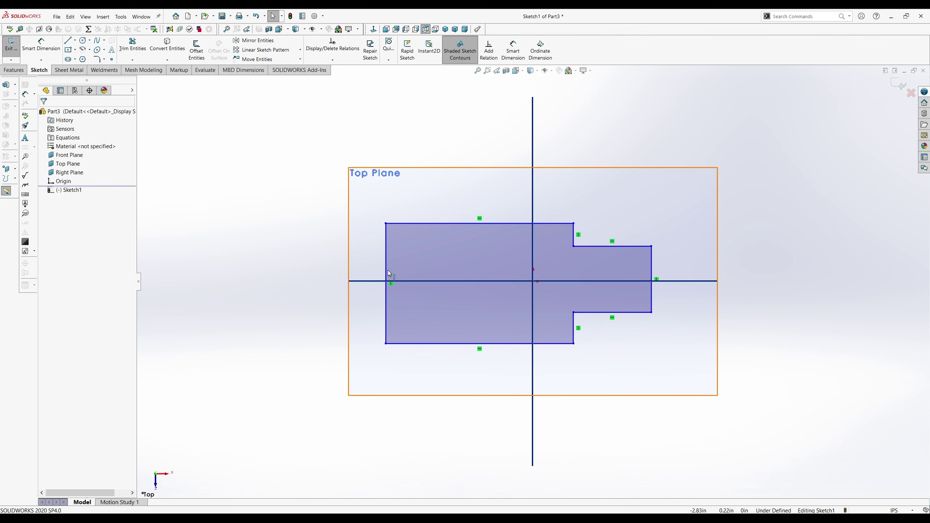
- Make the left edge's midpoint coincident with the Front Plane
left_click(385, 280)
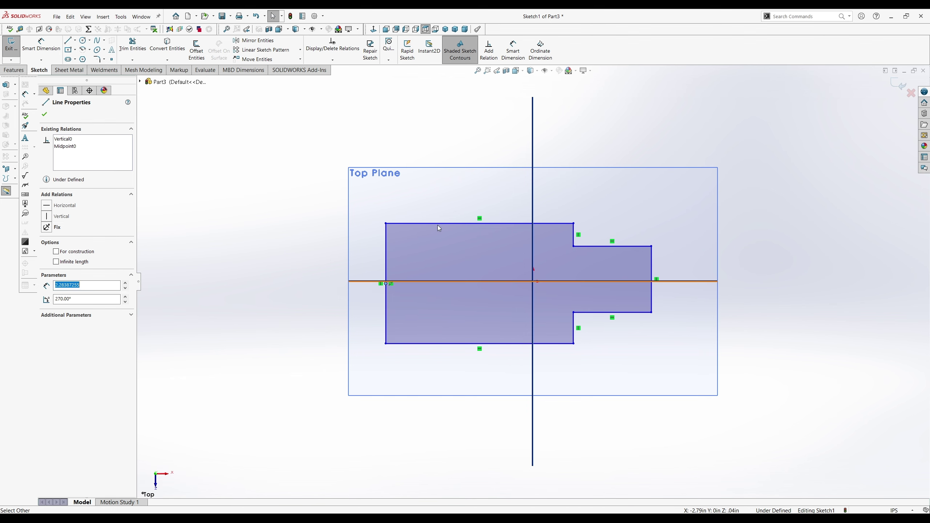
left_click(408, 198)
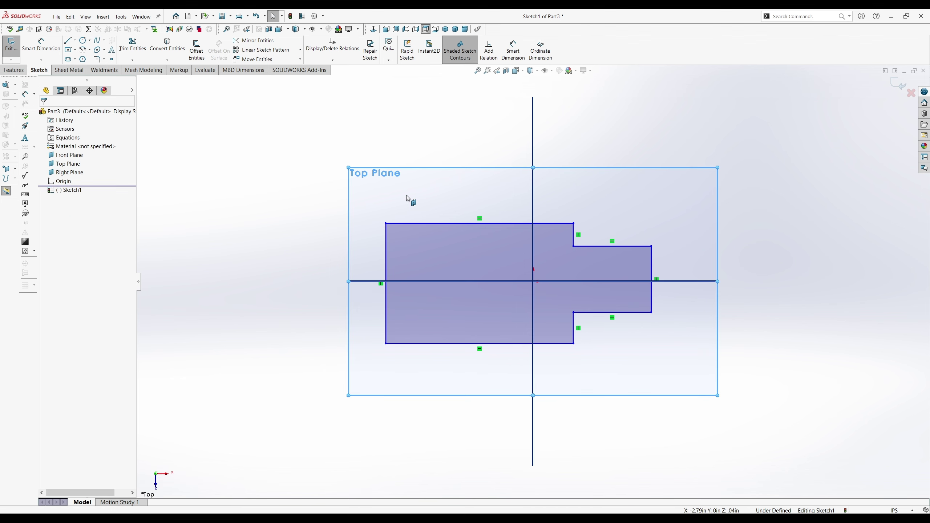
left_click(386, 286)
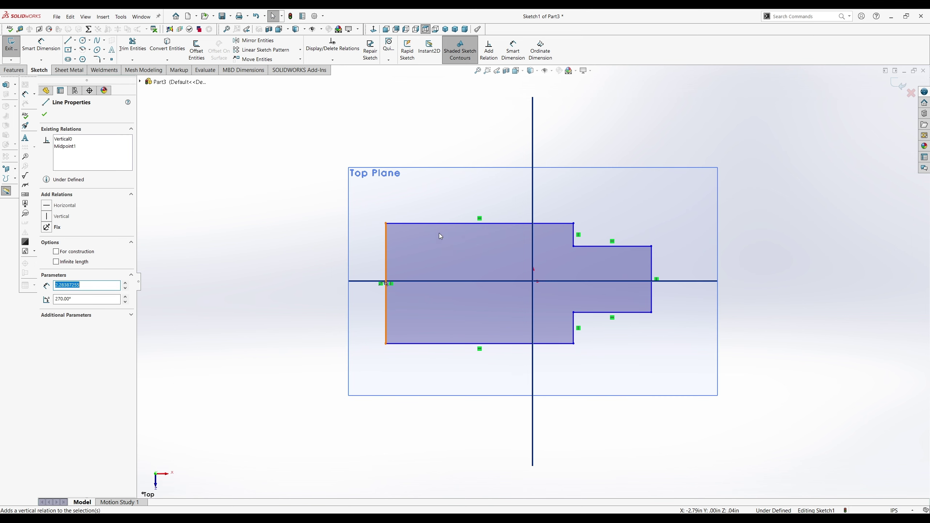
left_click(386, 283)
left_click(365, 282)
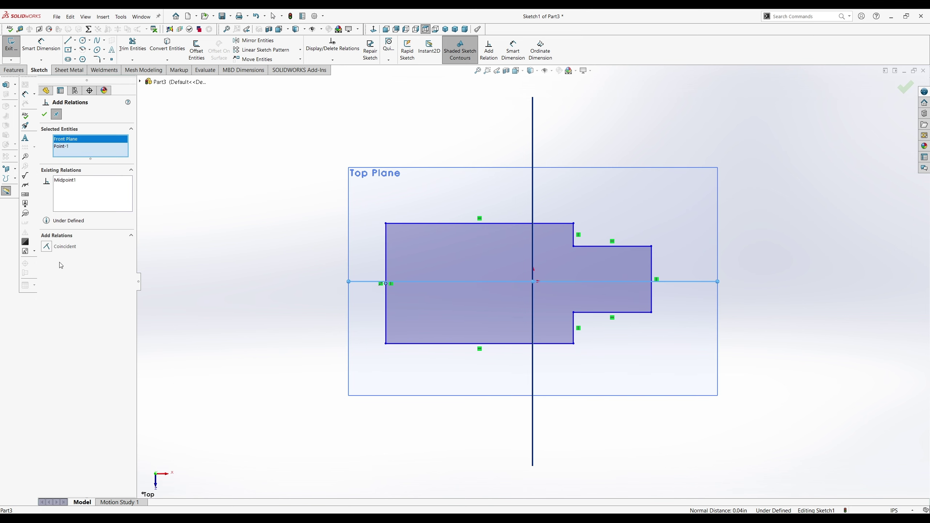
left_click(46, 247)
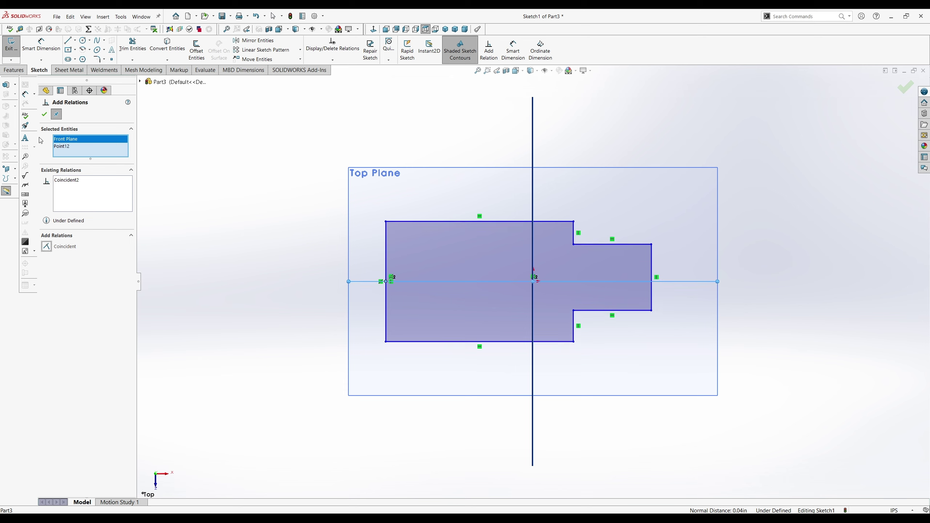
left_click(44, 114)
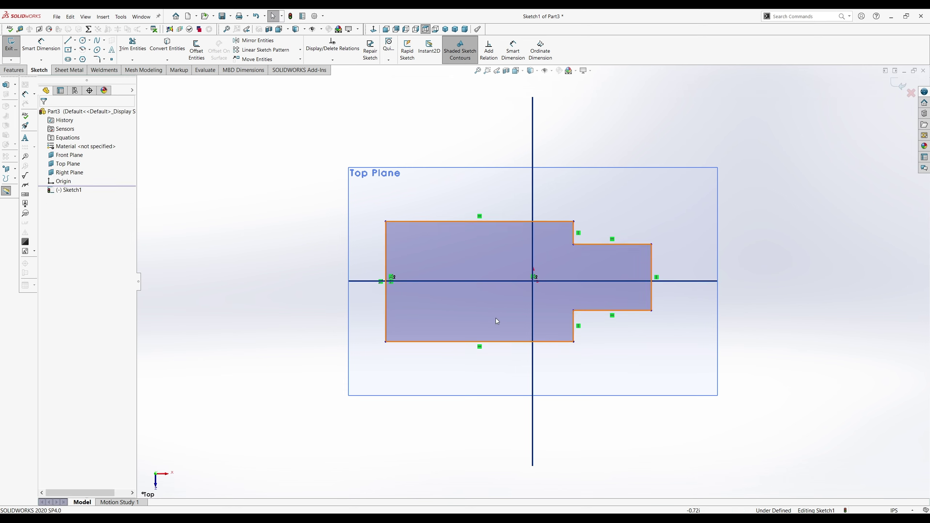
- Make the bottom edge's midpoint coincident with the Right Plane
left_click(480, 343)
left_click(488, 47)
left_click(534, 138)
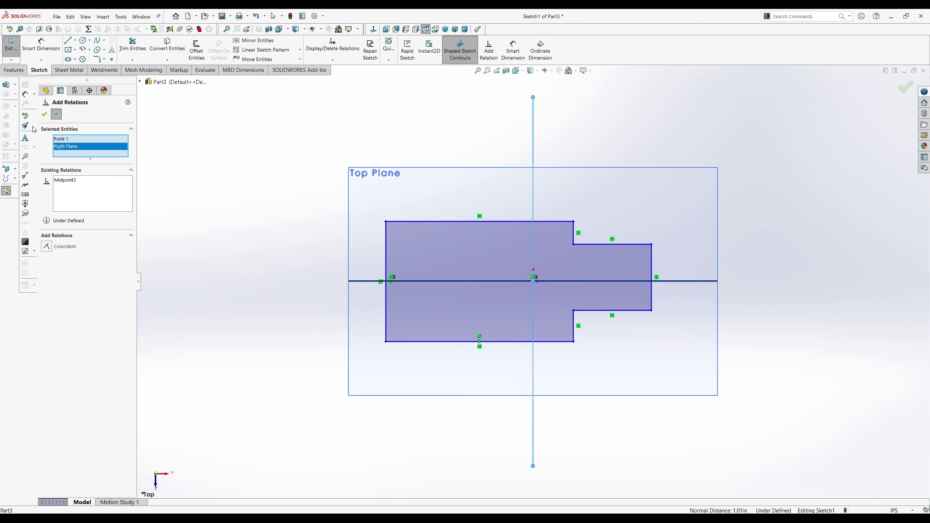
left_click(47, 246)
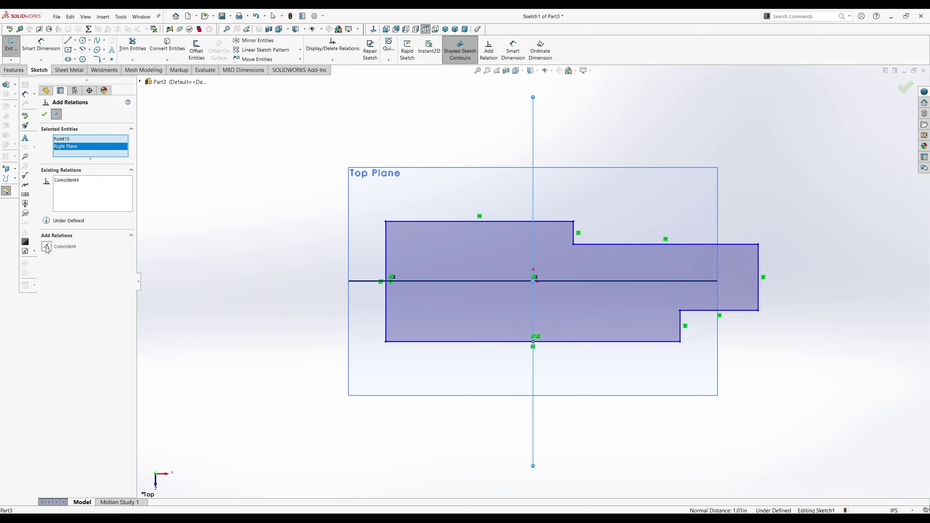
left_click(44, 115)
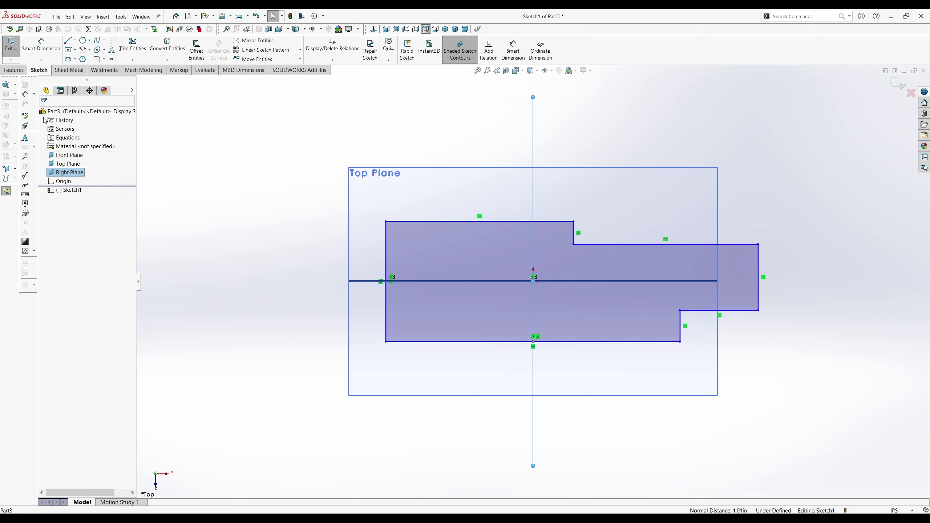
- Make the two step lines collinear and equal, then drag the tab longer to the right
left_click(580, 232)
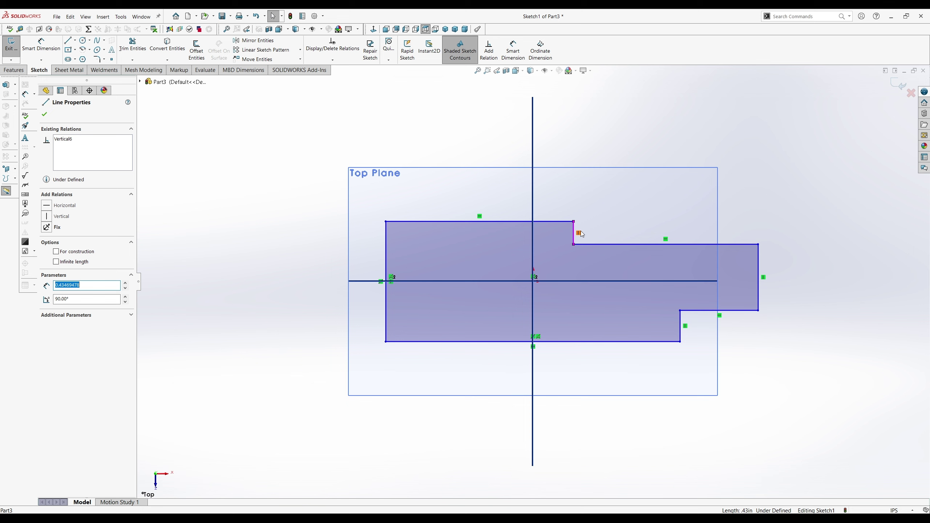
left_click(489, 49)
left_click(682, 322)
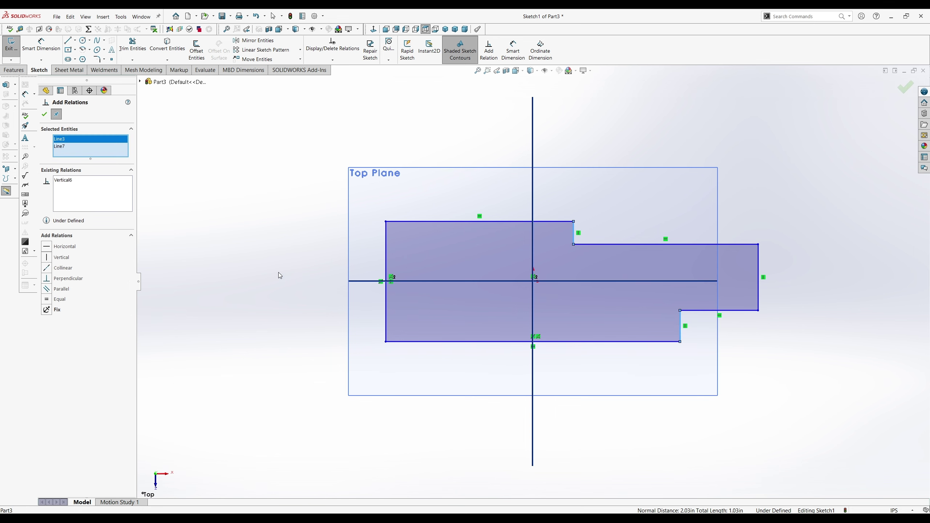
left_click(47, 271)
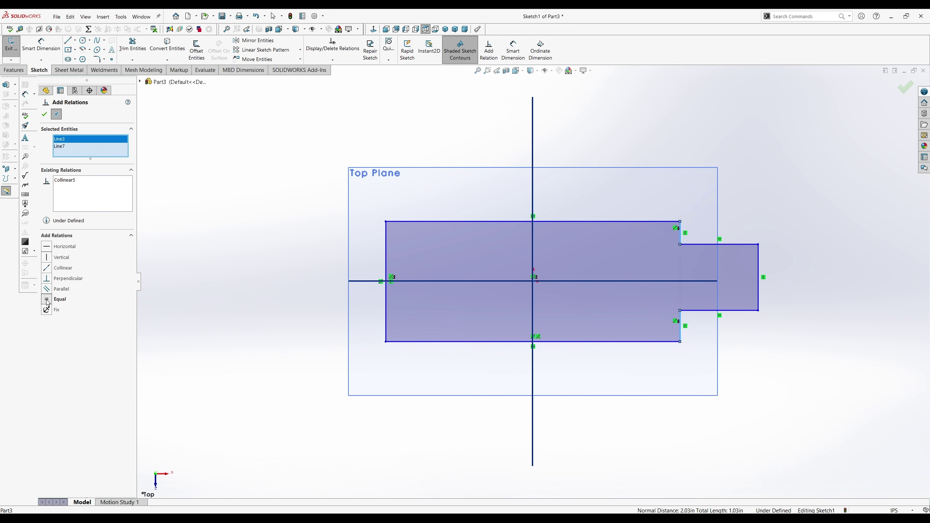
left_click(47, 300)
left_click(44, 114)
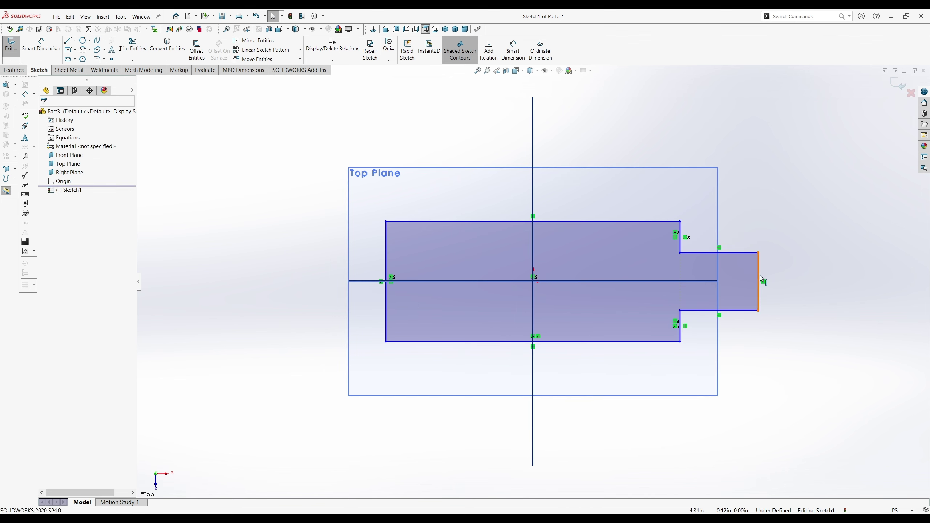
left_click_drag(759, 275, 837, 270)
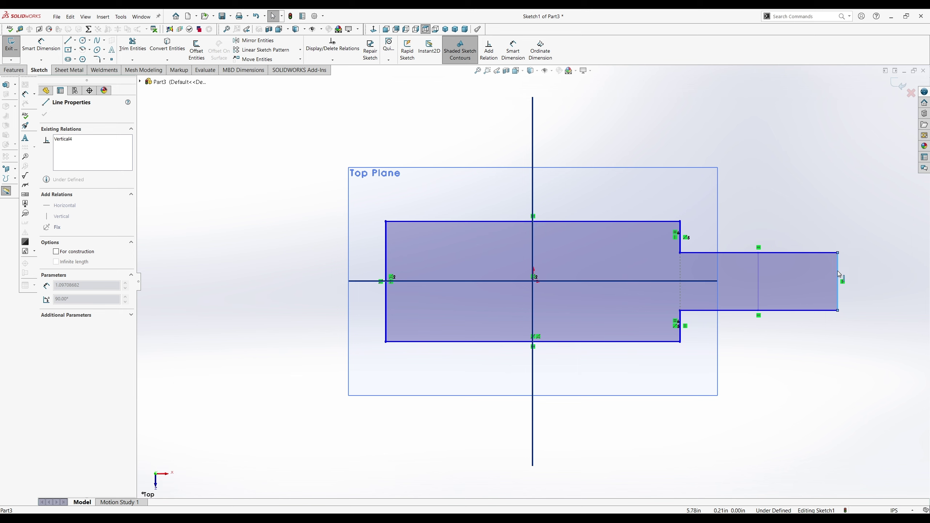
left_click(808, 363)
- Place a 5.59 width dimension under the block, then exit and reopen Sketch1
left_click(41, 44)
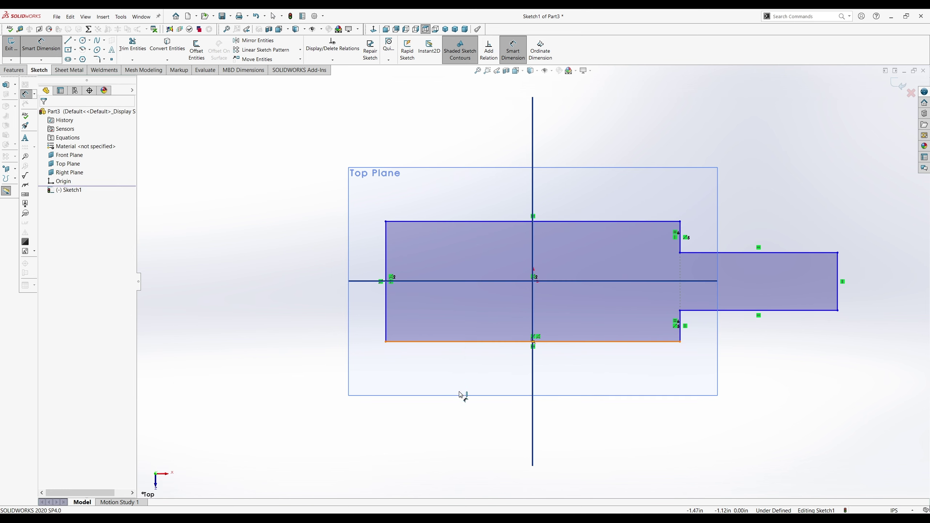
left_click(475, 421)
left_click(474, 421)
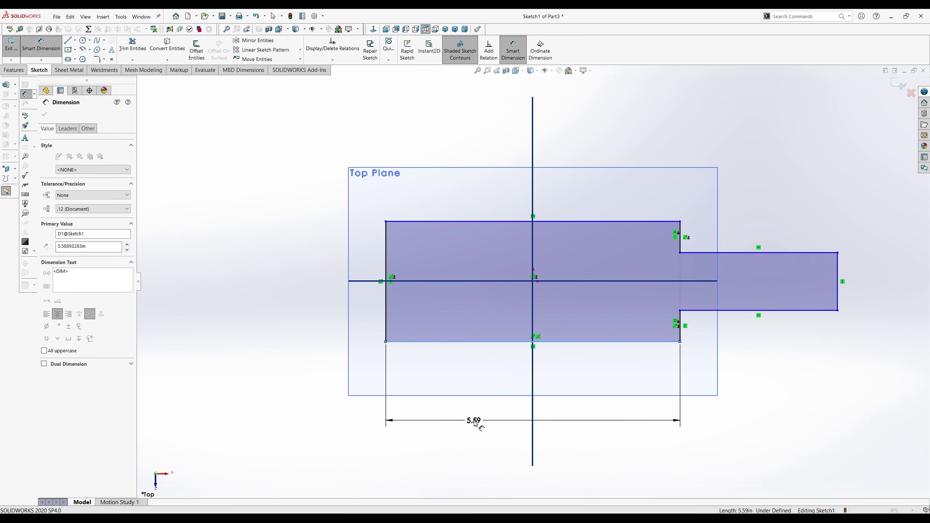
key("Escape")
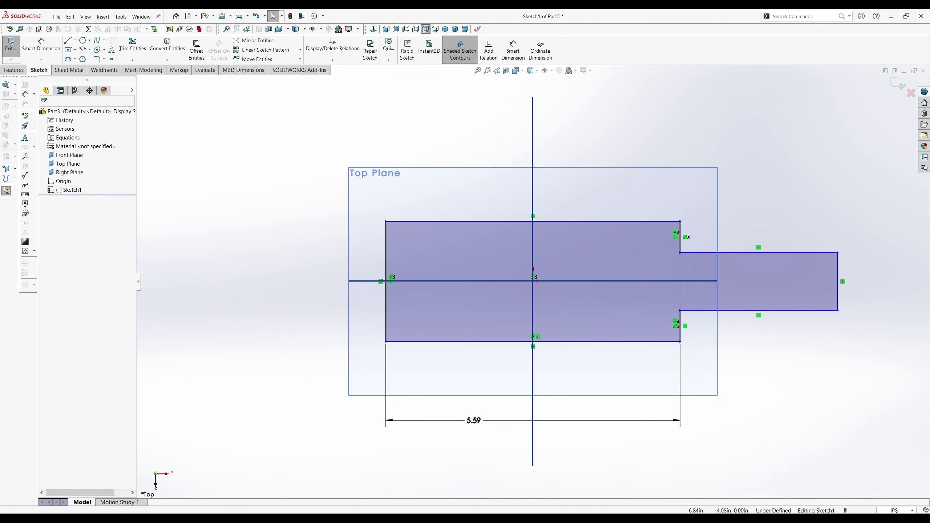
key("ctrl+b")
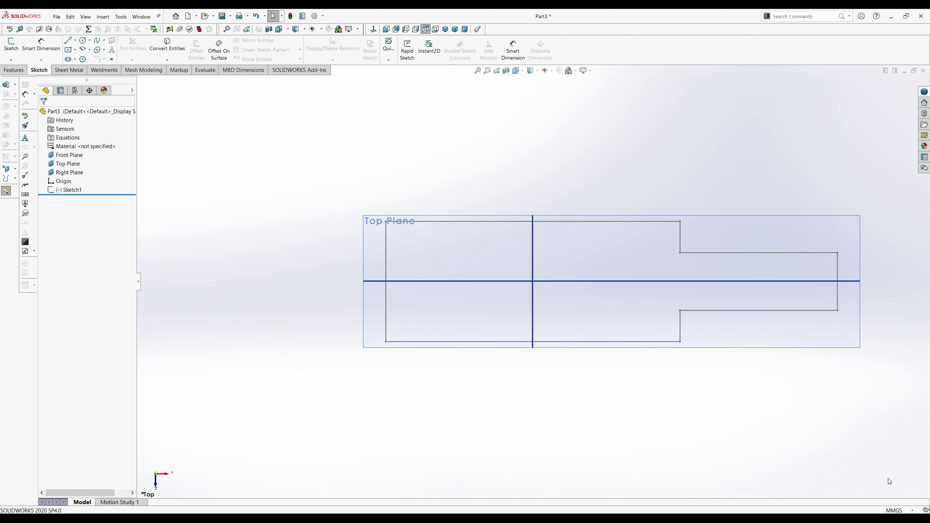
left_click(69, 190)
left_click(94, 174)
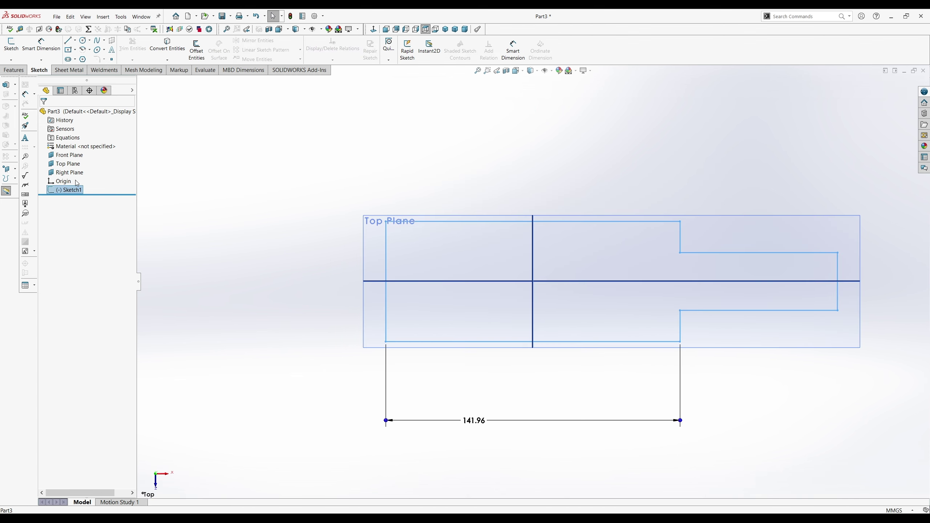
- Change the block width dimension from 141.96 to 60 mm
left_click(475, 420)
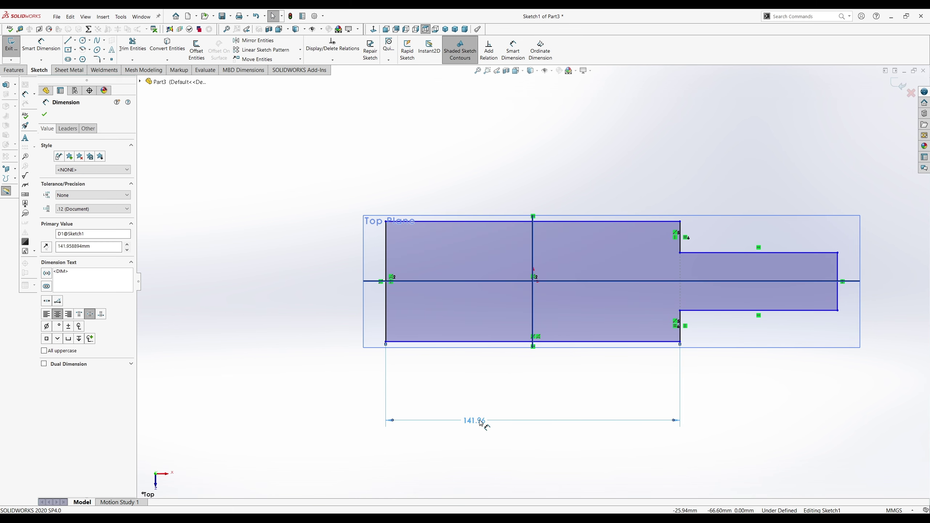
double_click(480, 420)
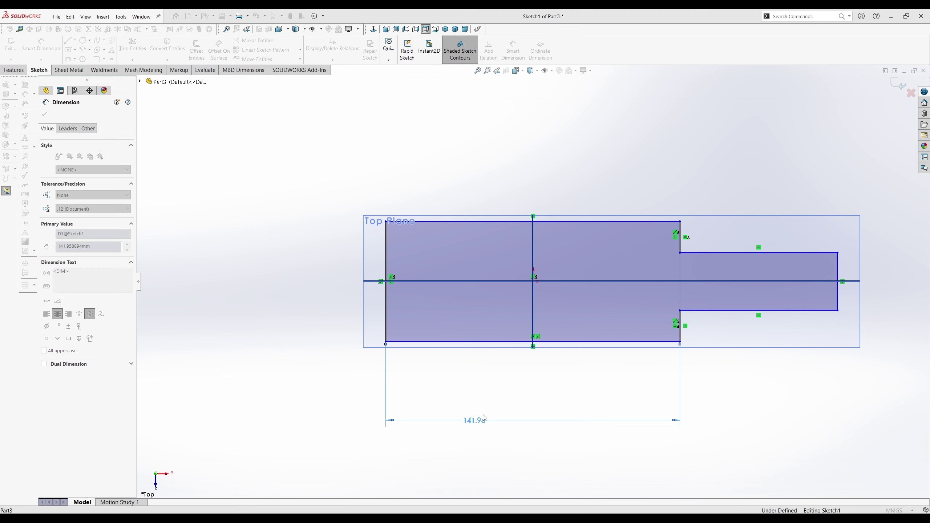
type("60")
key("Return")
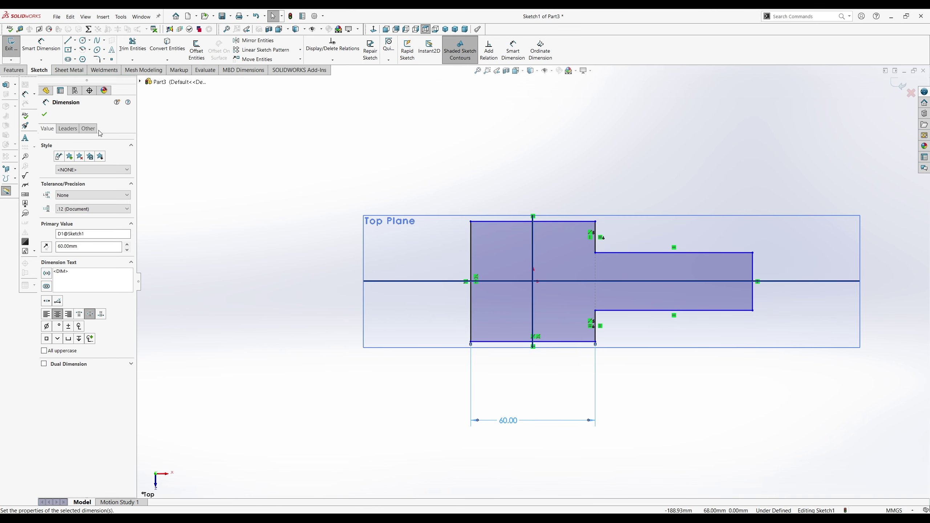
left_click(44, 114)
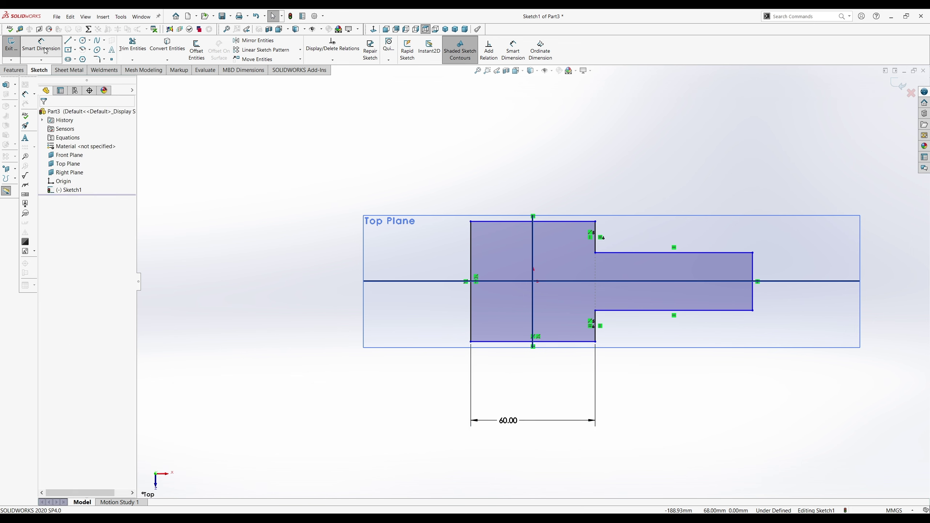
- Dimension the overall length from the left end to the tab end as 96 mm
left_click(472, 326)
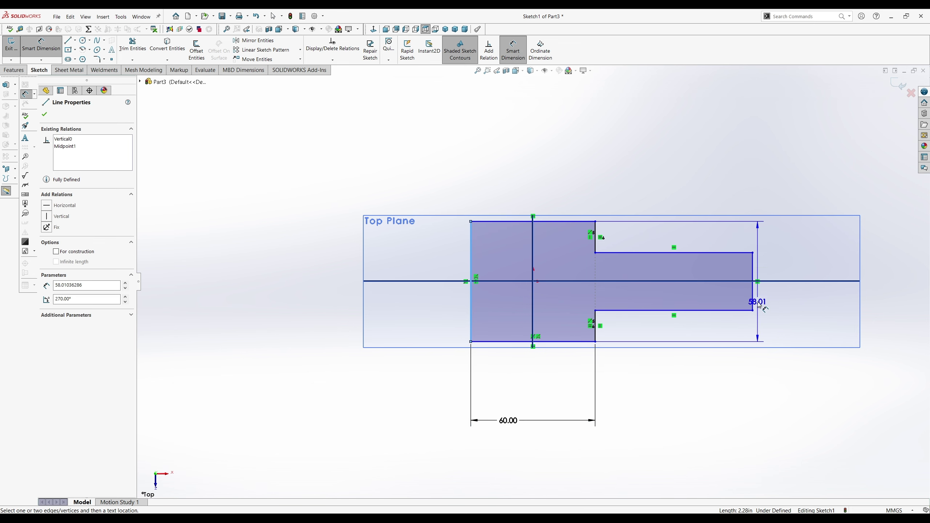
left_click(753, 302)
left_click(613, 456)
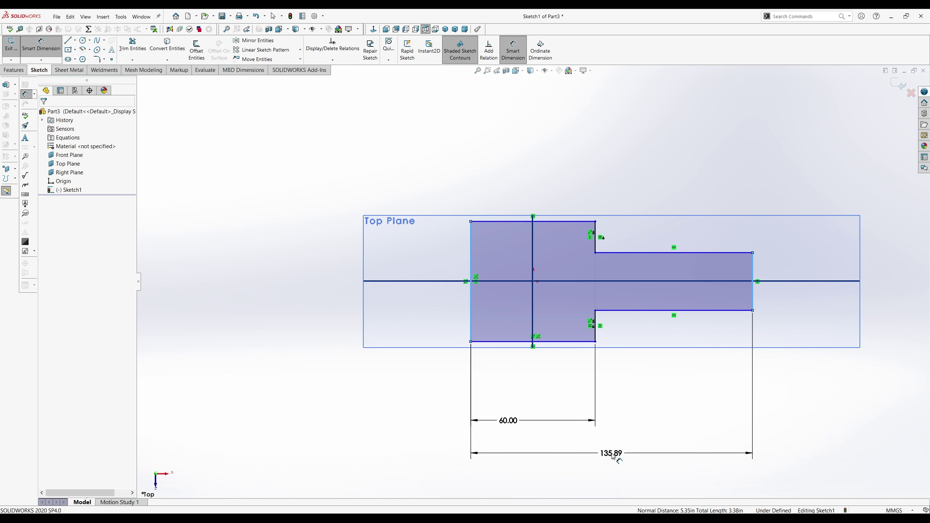
type("96")
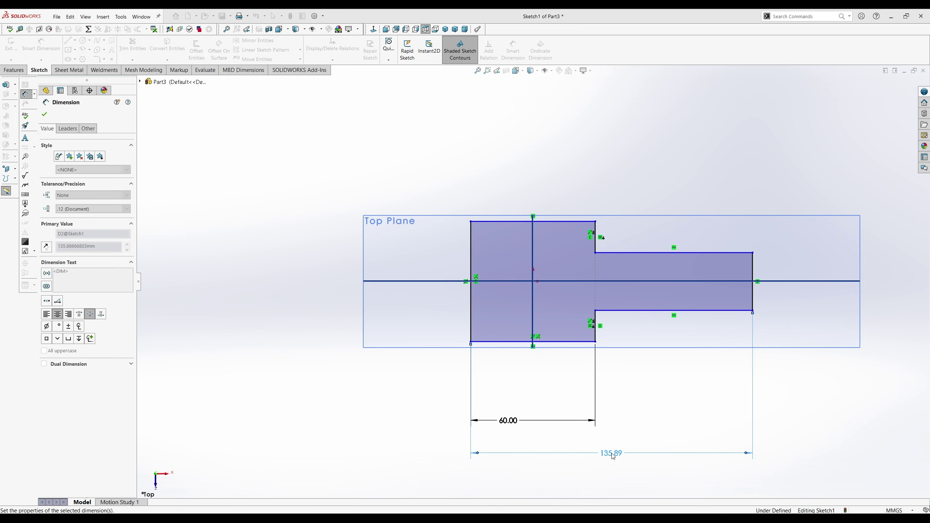
key("Return")
key("Escape")
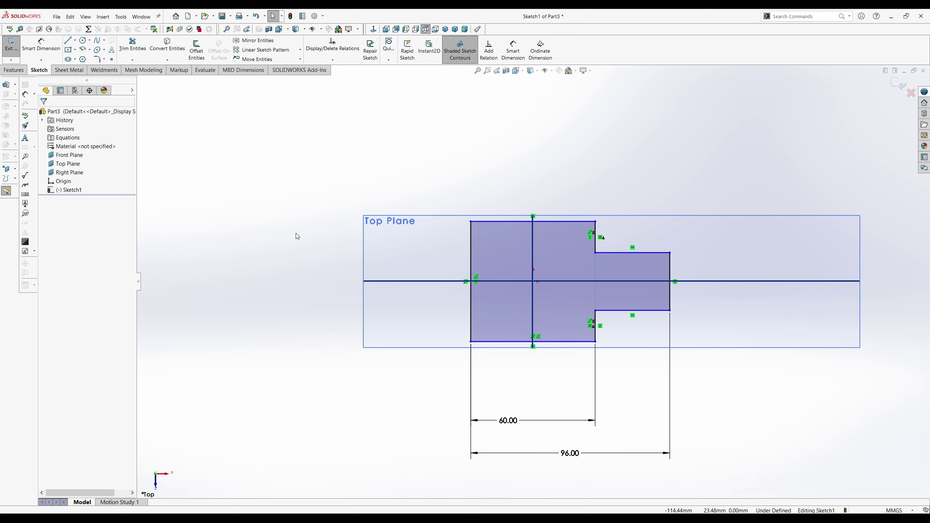
- Draw half-circle centrepoint arcs capping the left end and the tab's right end
left_click(84, 49)
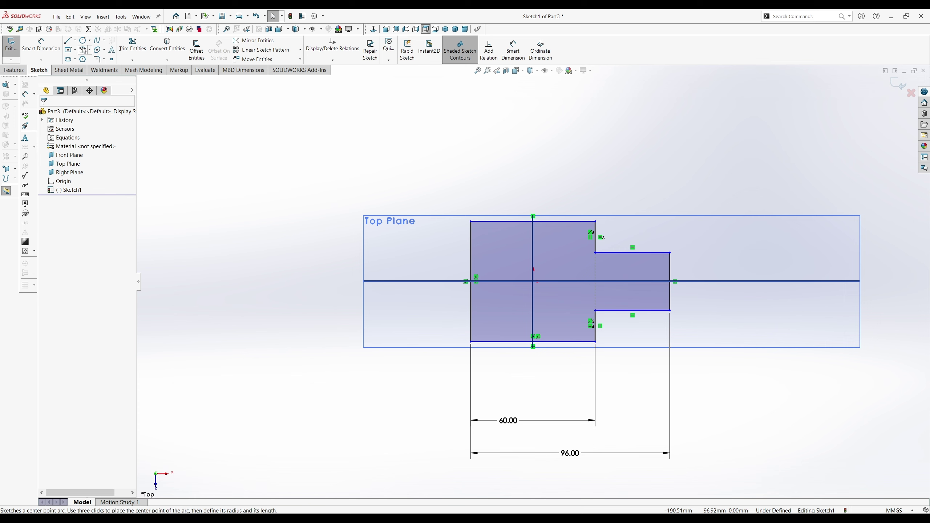
left_click(471, 282)
left_click(470, 341)
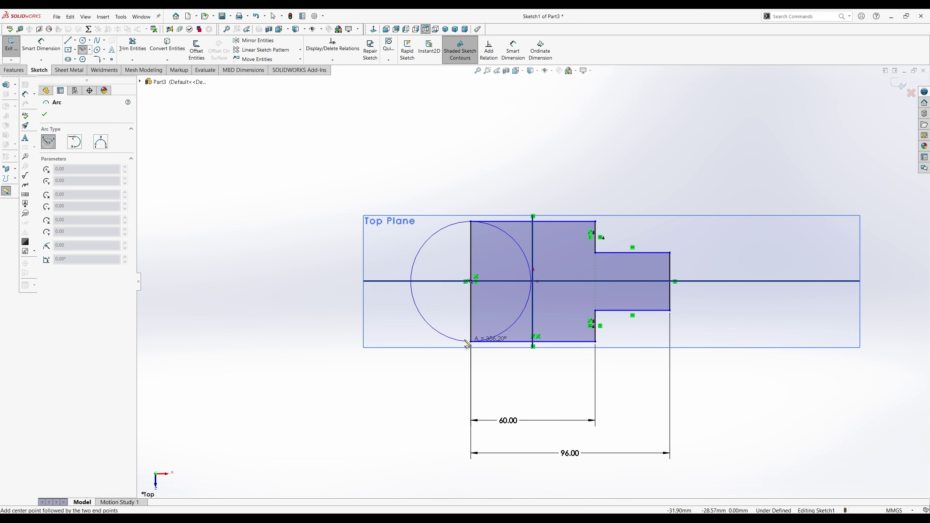
left_click(471, 222)
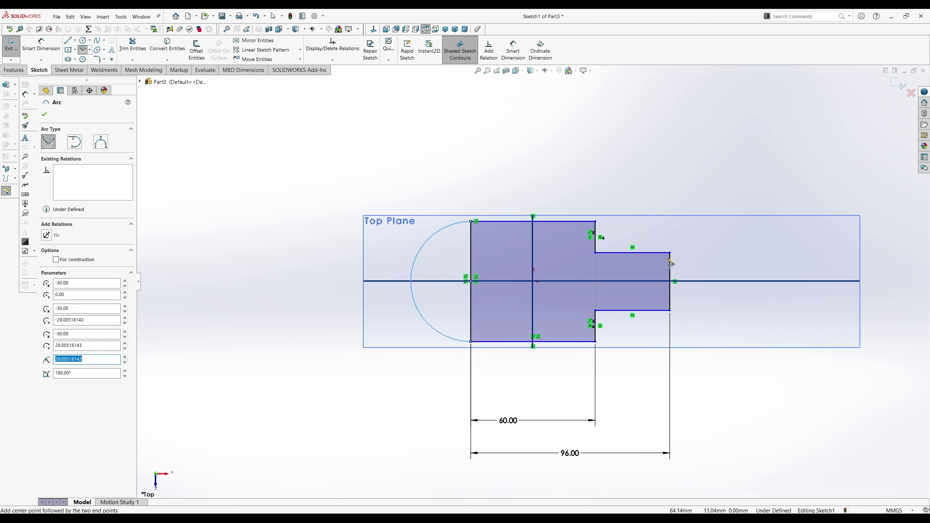
left_click(669, 282)
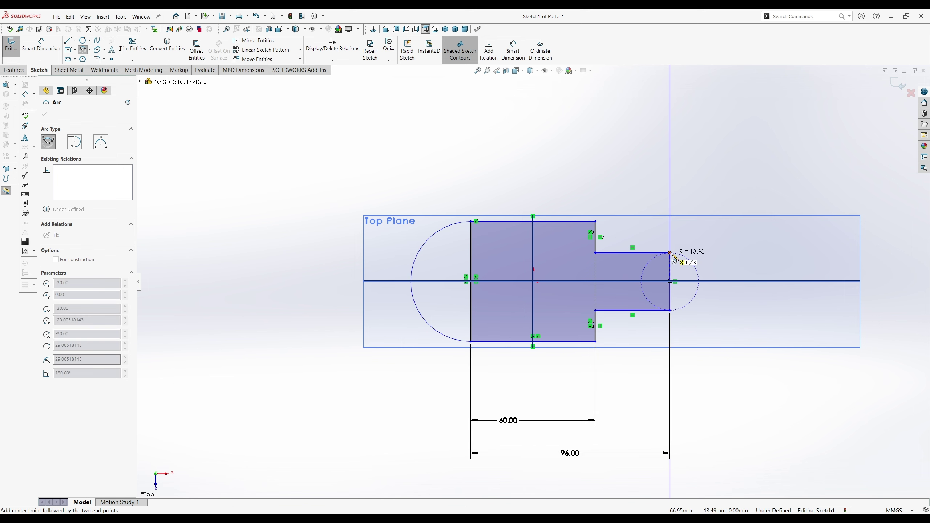
left_click(669, 253)
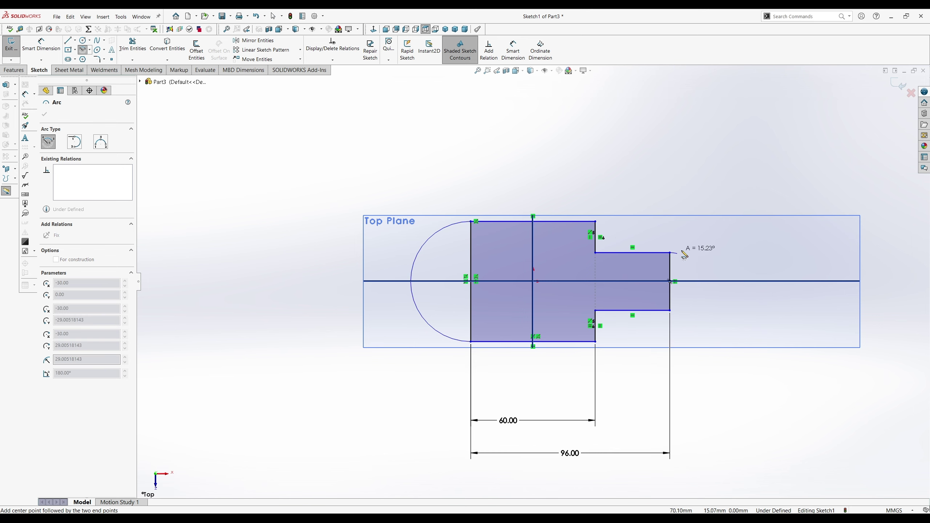
left_click(670, 310)
key("Escape")
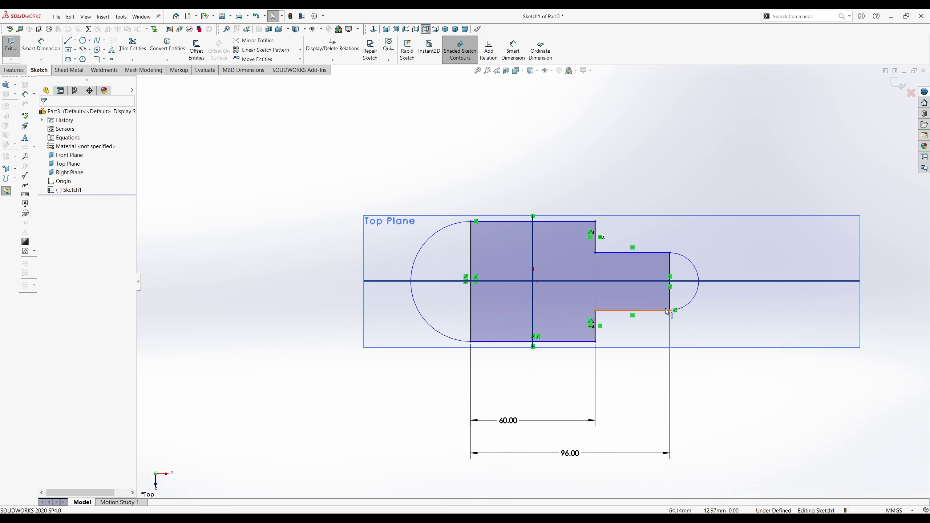
- Turn the left and right straight end lines into construction lines
left_click(470, 243)
left_click(56, 252)
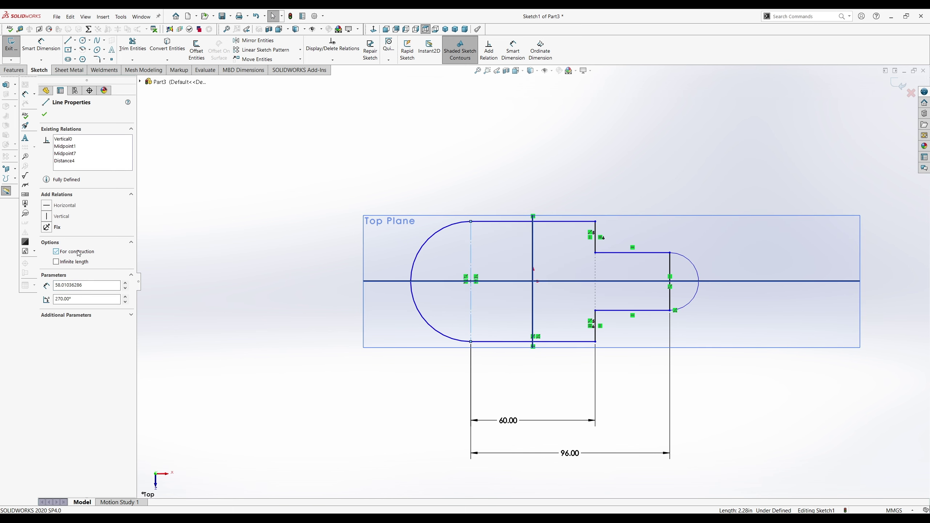
left_click(669, 264)
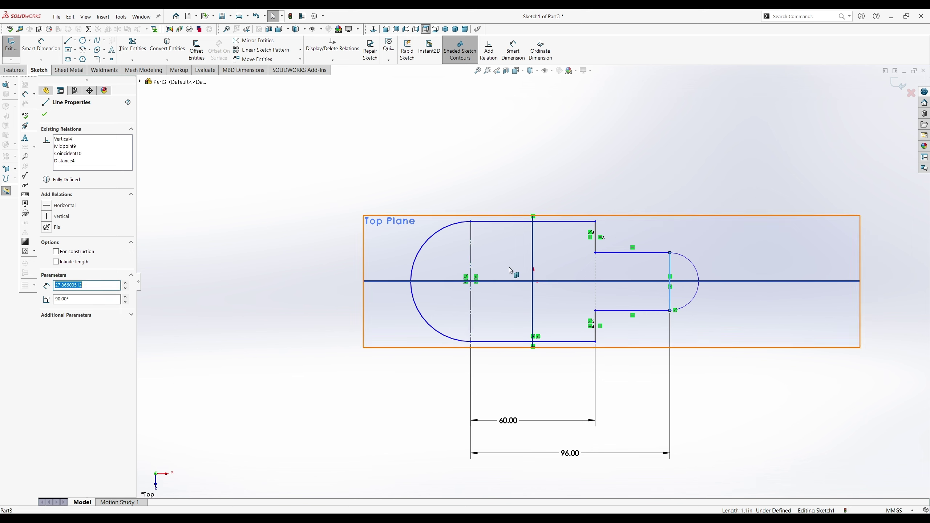
left_click(56, 251)
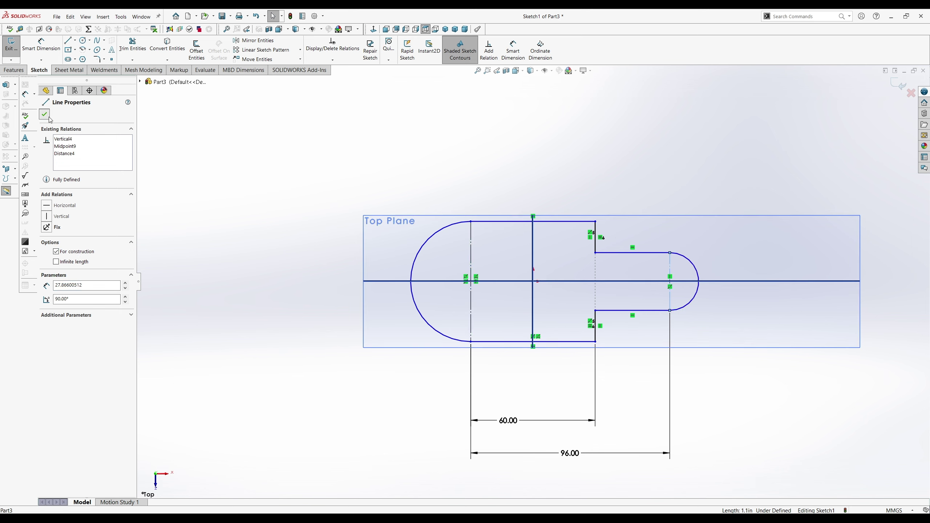
left_click(354, 342)
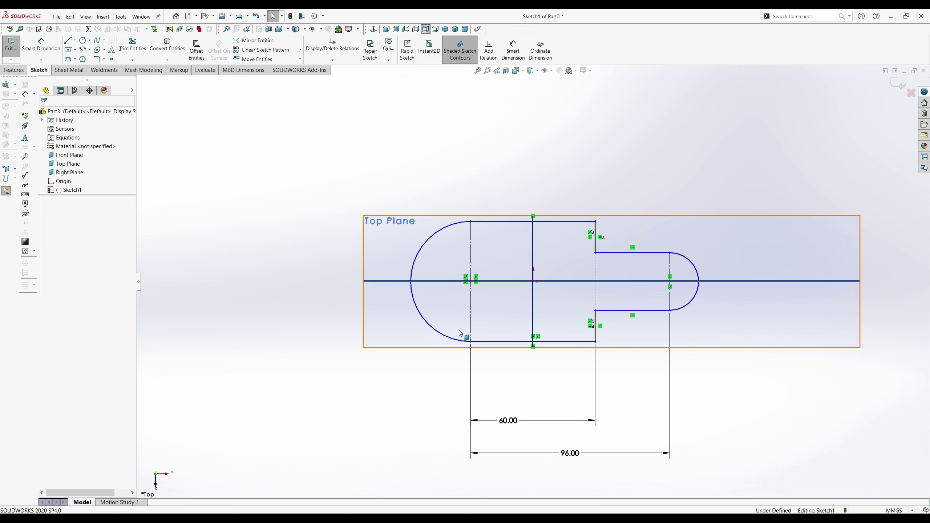
- Dimension the left end arc to R30 and the tab-end arc to R20
right_click_drag(331, 231, 335, 205)
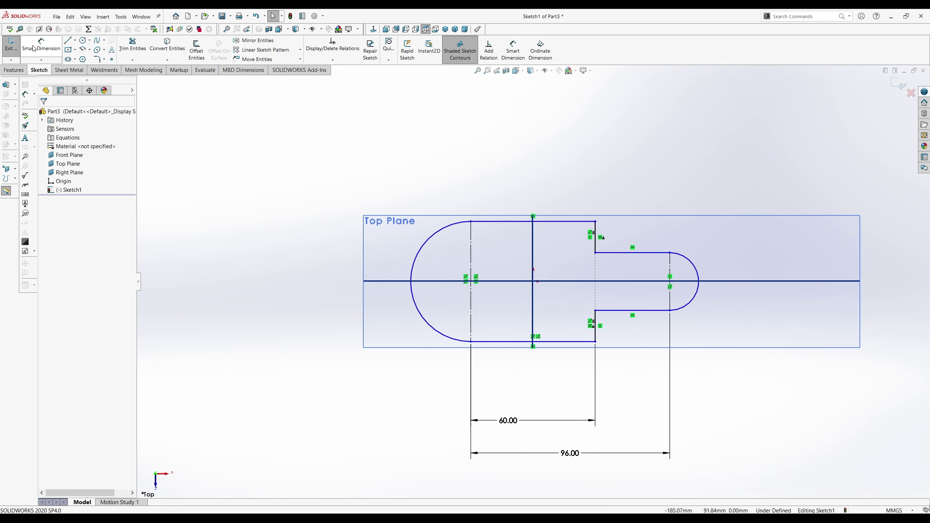
left_click(413, 247)
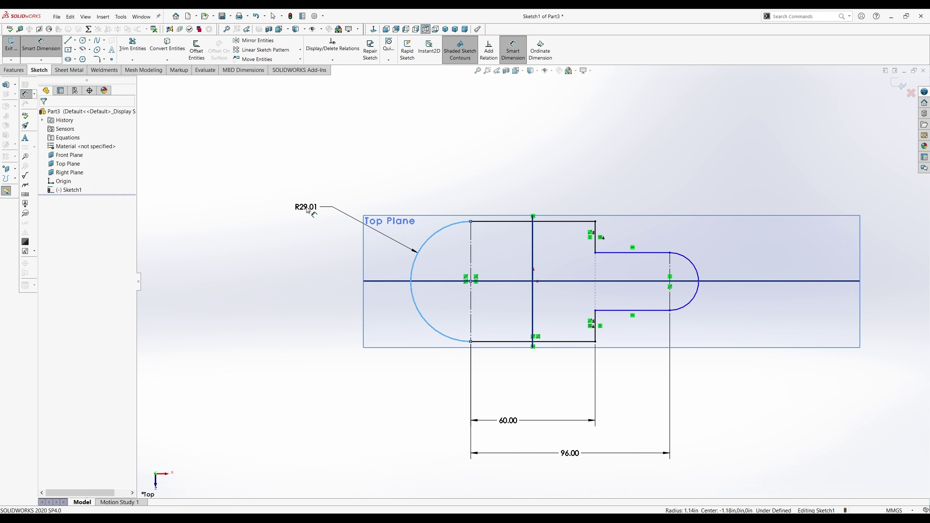
left_click(307, 209)
type("30")
key("Return")
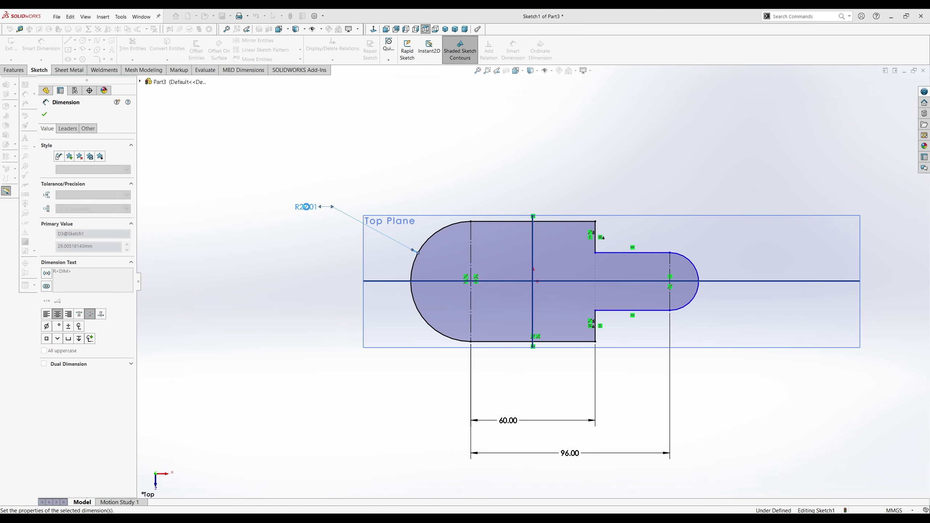
left_click(697, 270)
left_click(746, 250)
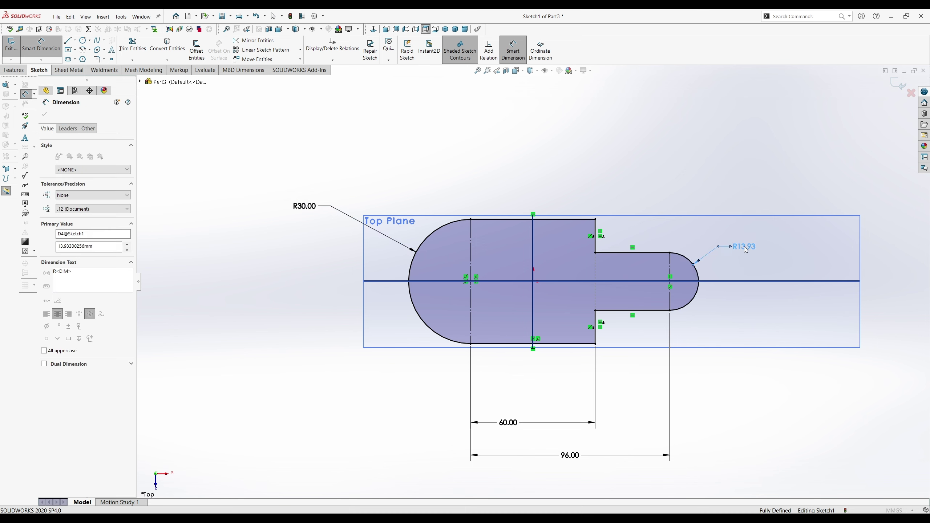
type("20")
key("Return")
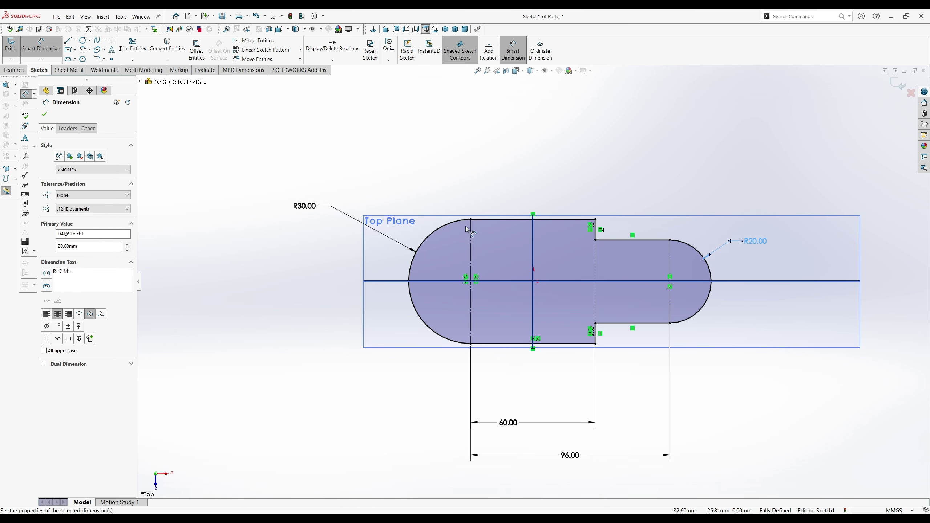
key("Escape")
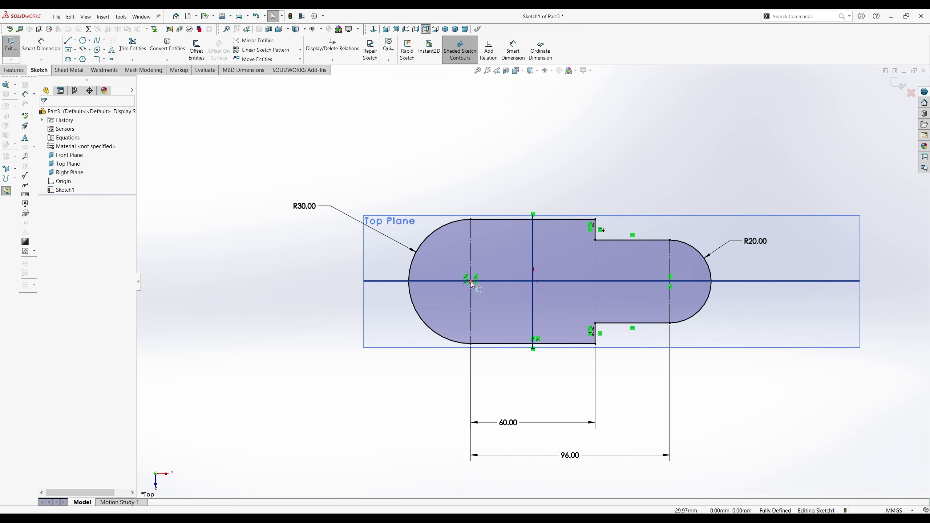
left_click(403, 277)
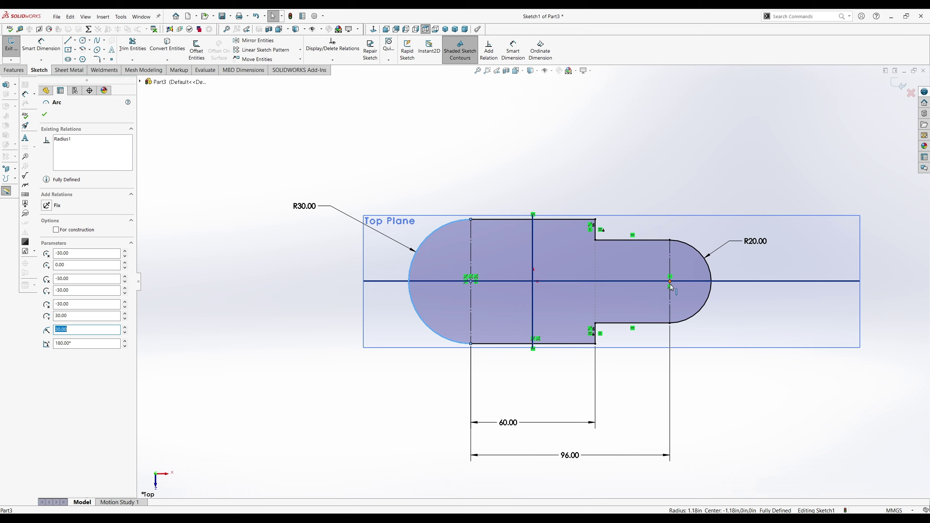
left_click(751, 389)
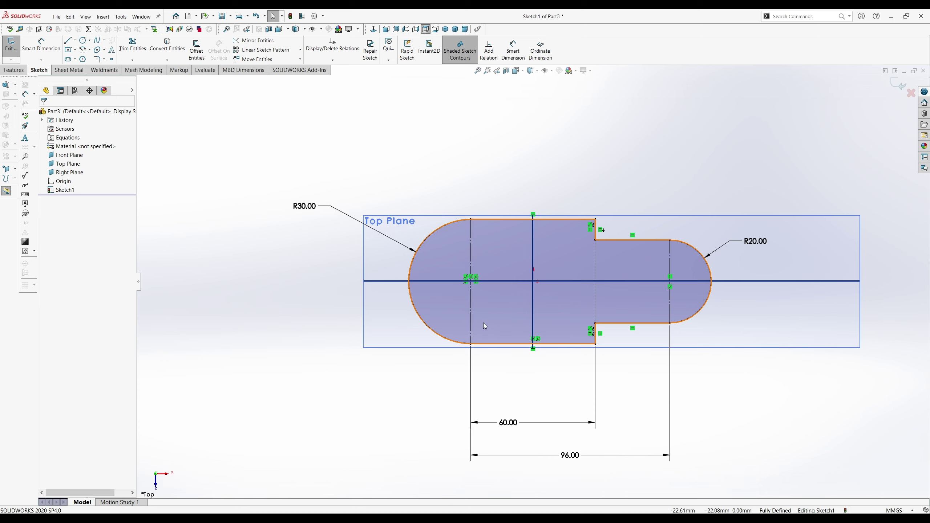
- Draw circles at the left arc centre, mid-block, and the right arc centre
left_click(83, 40)
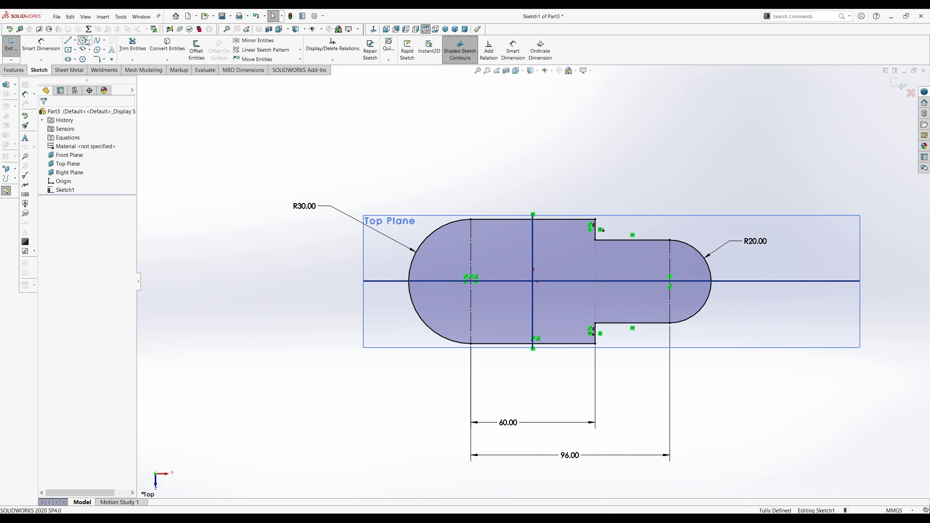
left_click(470, 281)
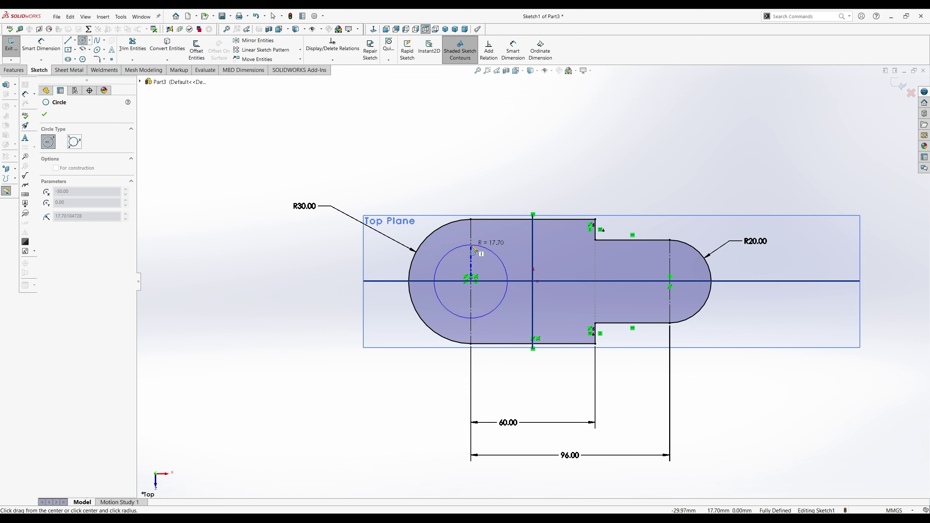
left_click(472, 246)
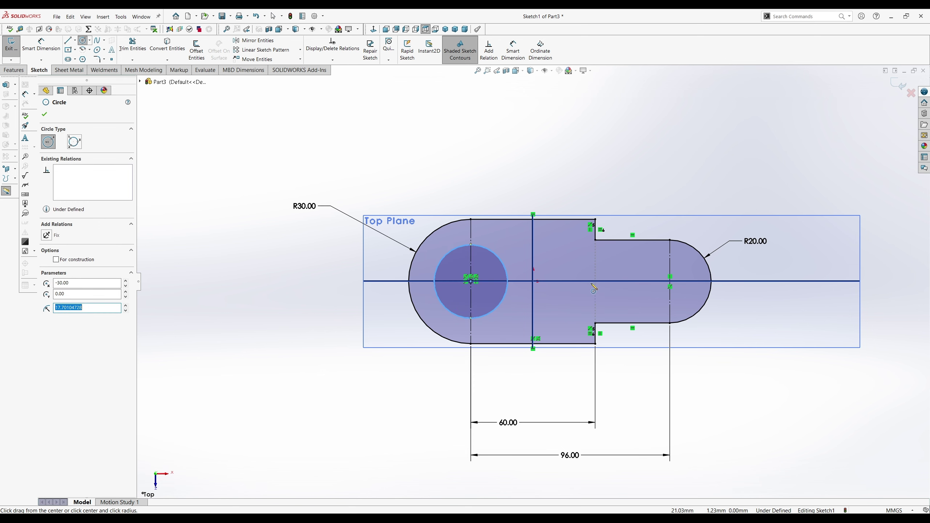
left_click(566, 281)
left_click(580, 285)
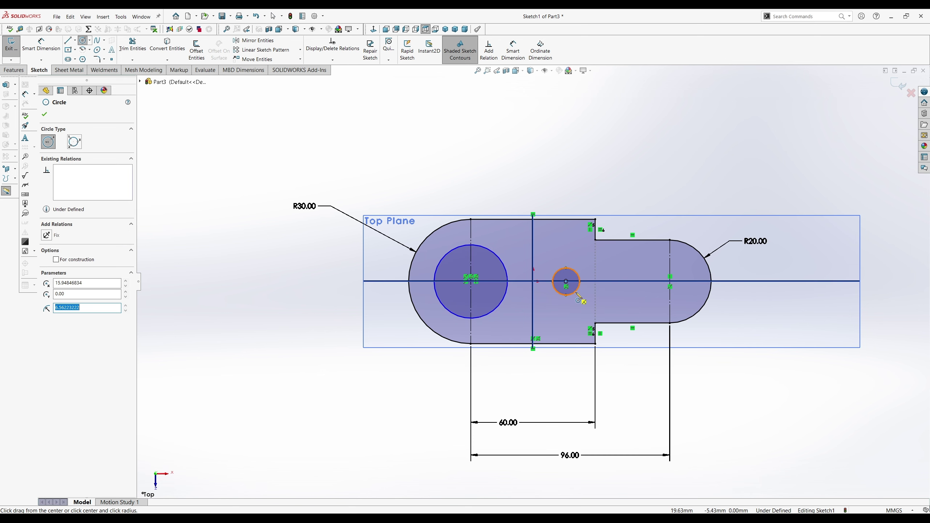
left_click(669, 281)
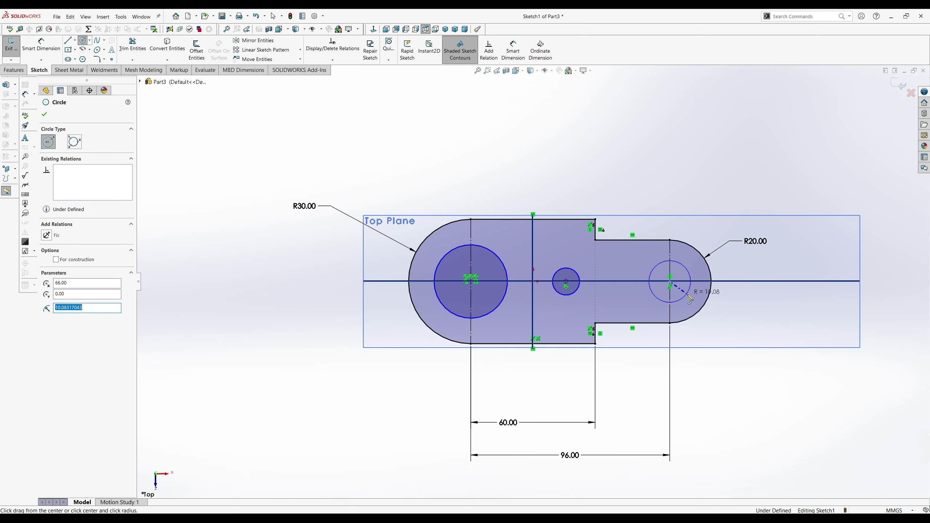
left_click(684, 296)
left_click(55, 45)
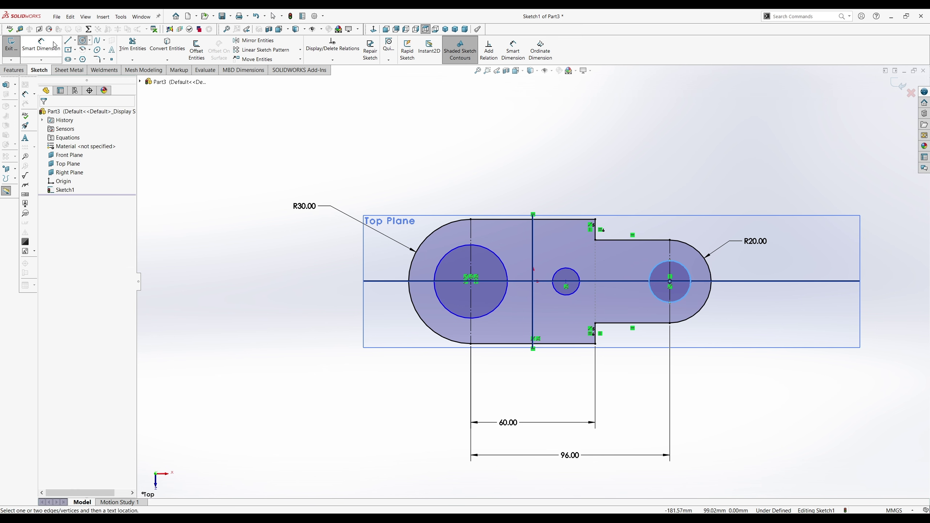
- Dimension the circle diameters: left Ø20, right Ø20, middle Ø10
left_click(496, 255)
left_click(508, 242)
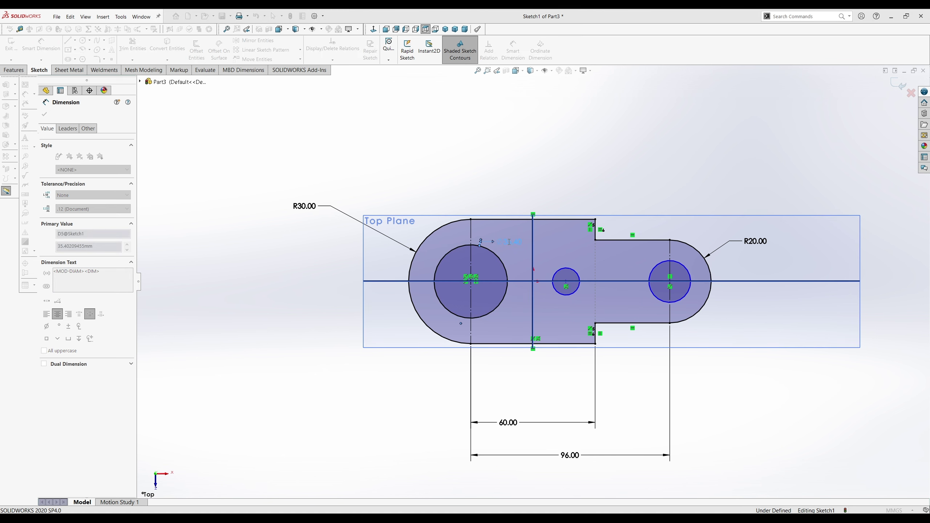
type("20")
key("Return")
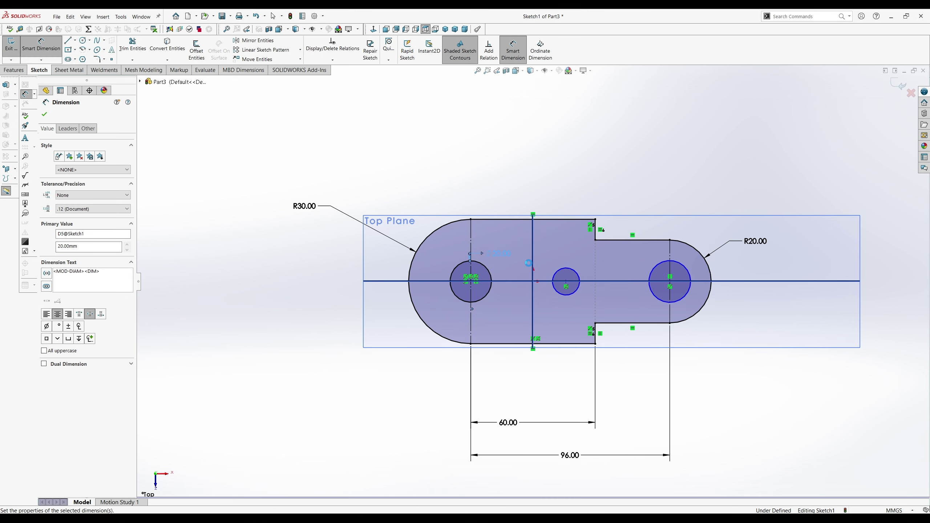
left_click(689, 272)
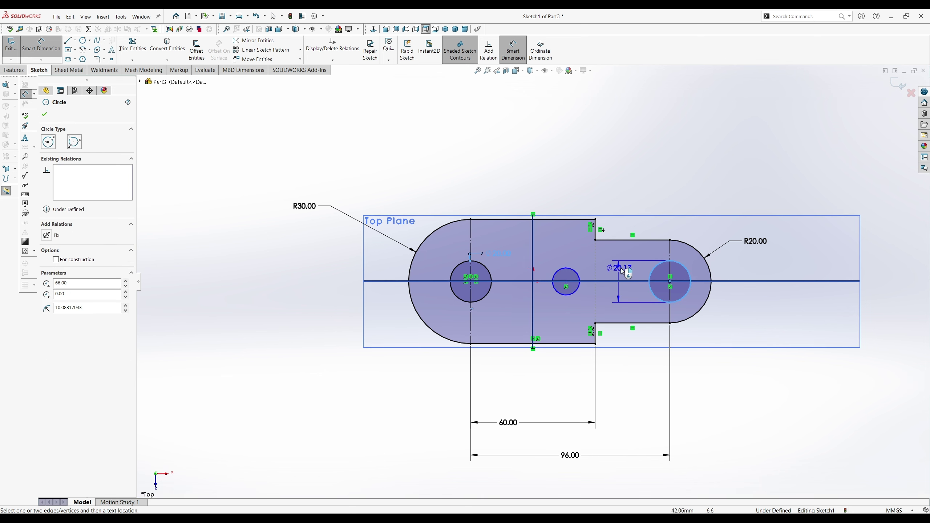
left_click(625, 269)
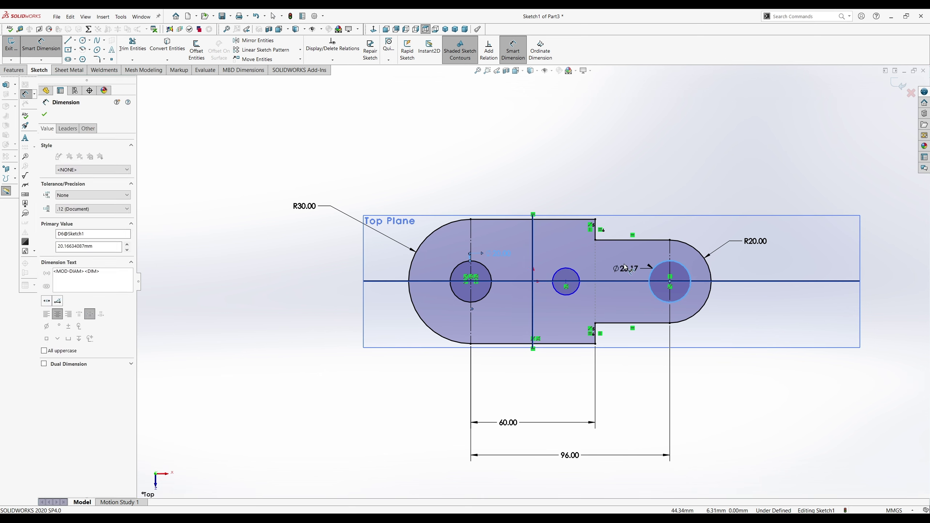
type("20")
key("Return")
left_click(578, 276)
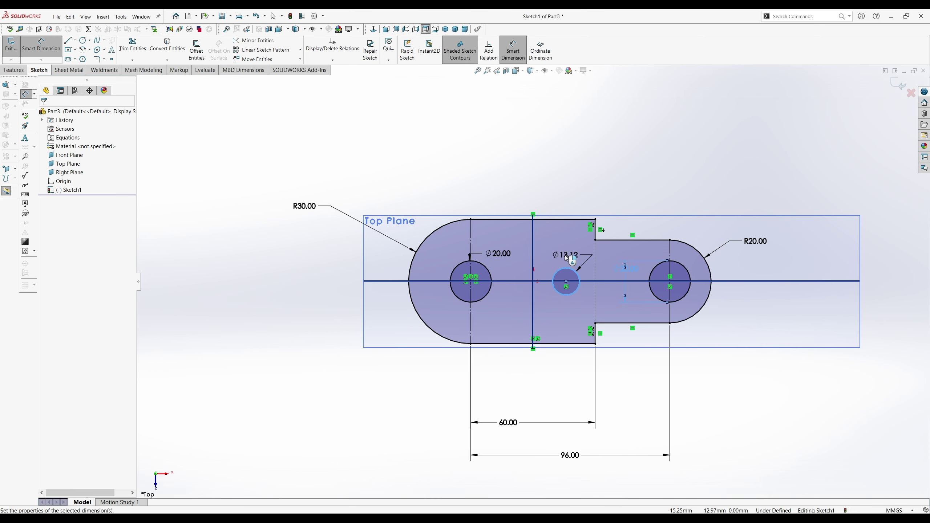
left_click(566, 258)
type("10")
key("Return")
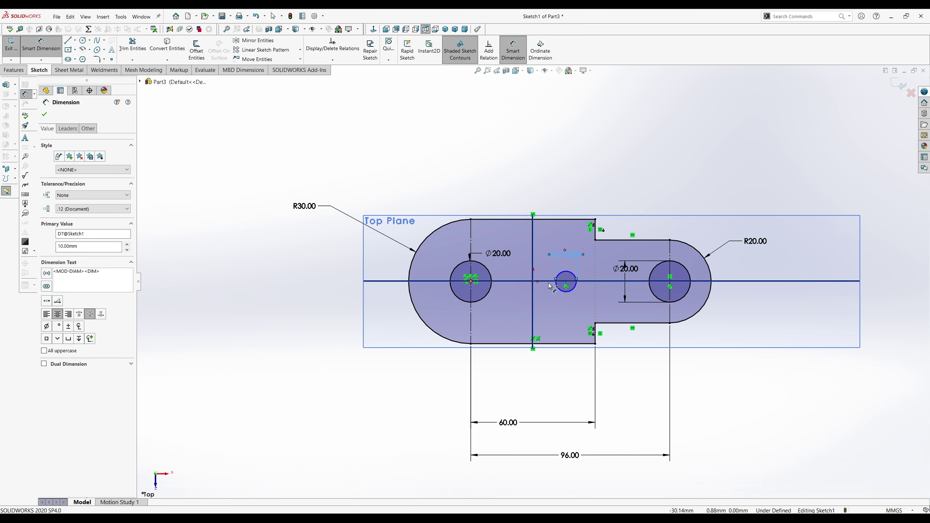
- Set the middle hole's centre 48 mm horizontally from the left hole's centre
left_click(566, 285)
left_click(471, 282)
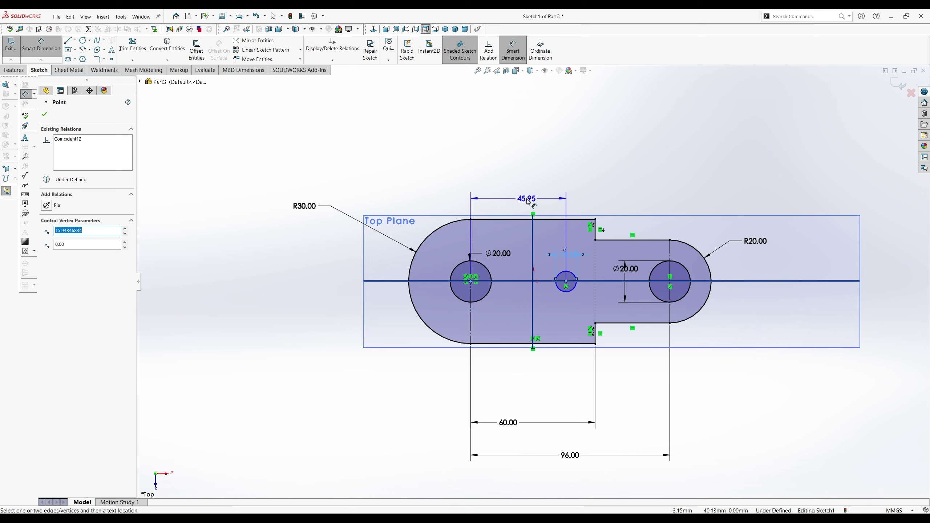
left_click(526, 197)
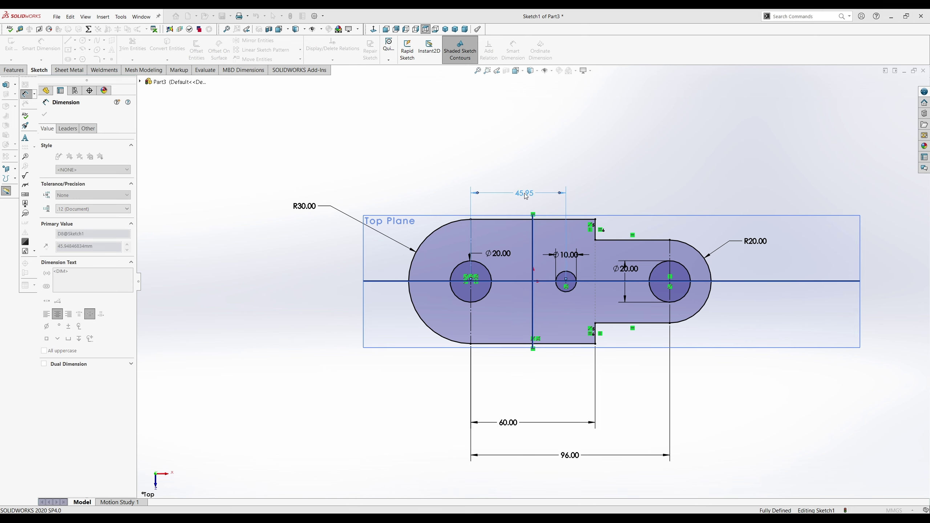
type("48")
key("Return")
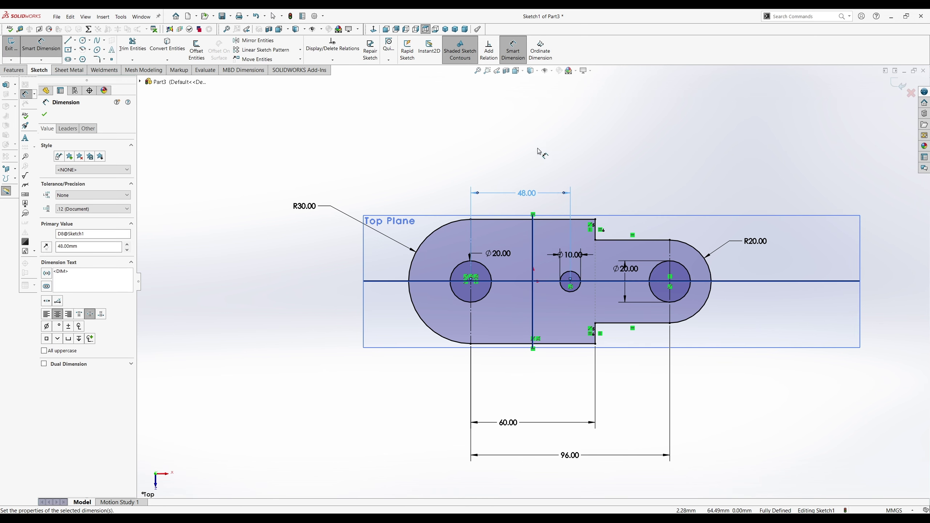
- Close the dimension properties and exit Sketch1 back to Part3
left_click(43, 115)
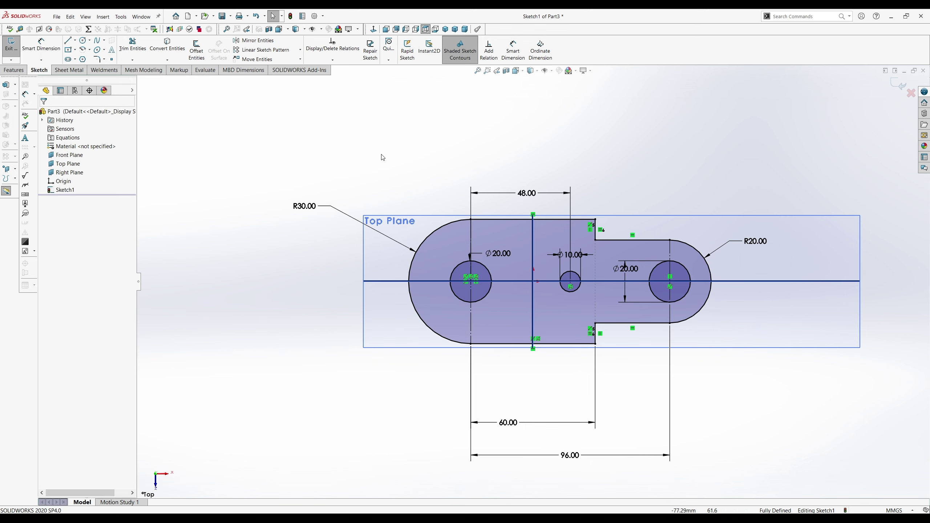
left_click(898, 89)
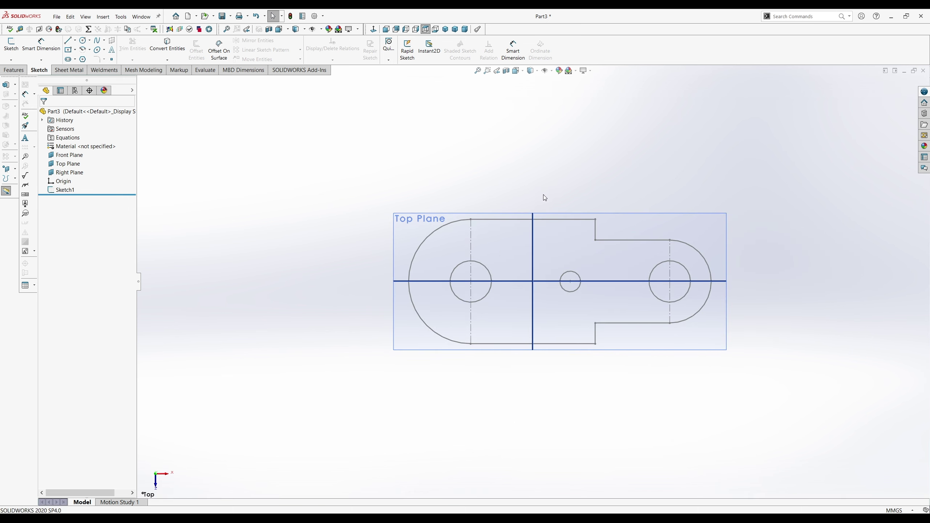
- Extrude Sketch1 10 mm with Mid Plane into a solid plate with three holes
left_click(64, 189)
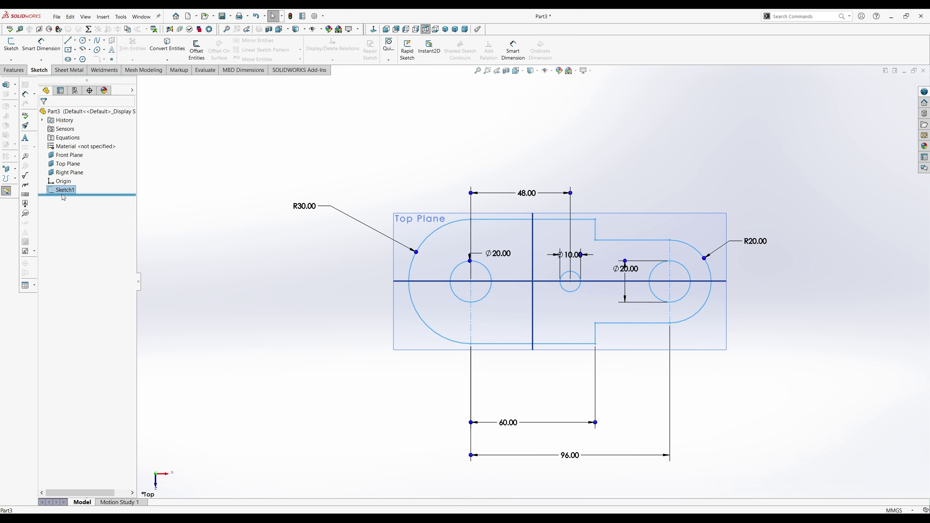
left_click(15, 70)
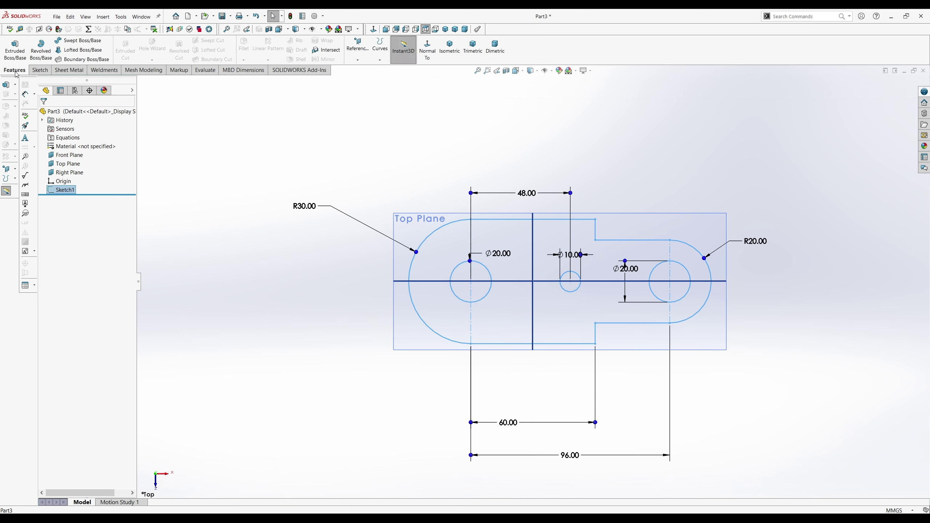
left_click(15, 47)
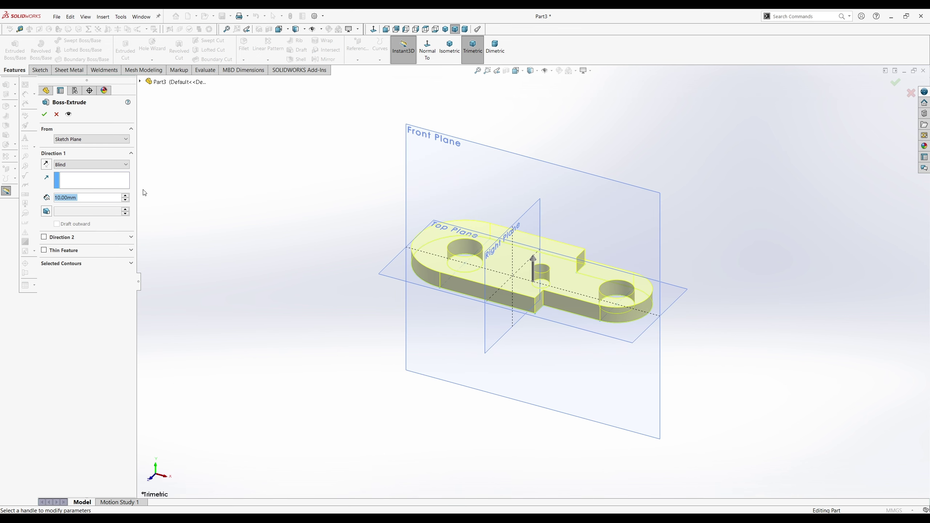
left_click(69, 166)
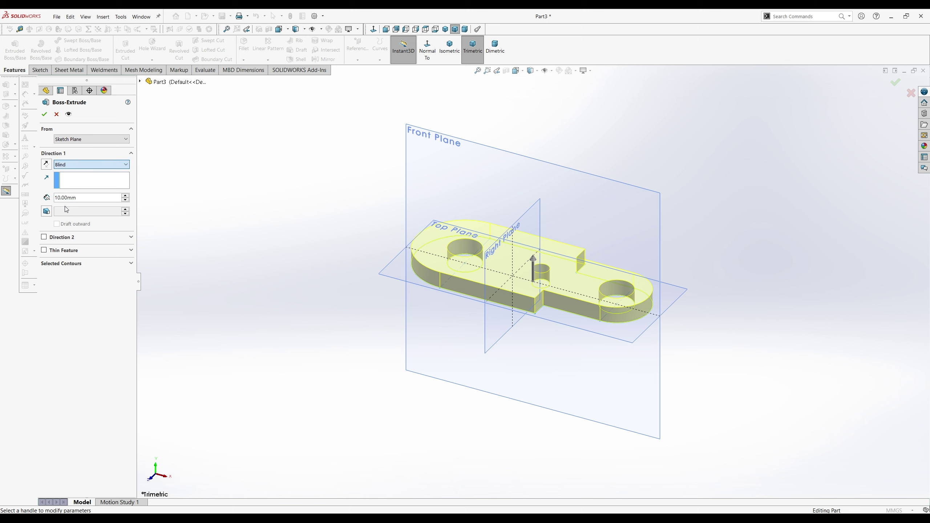
left_click(44, 115)
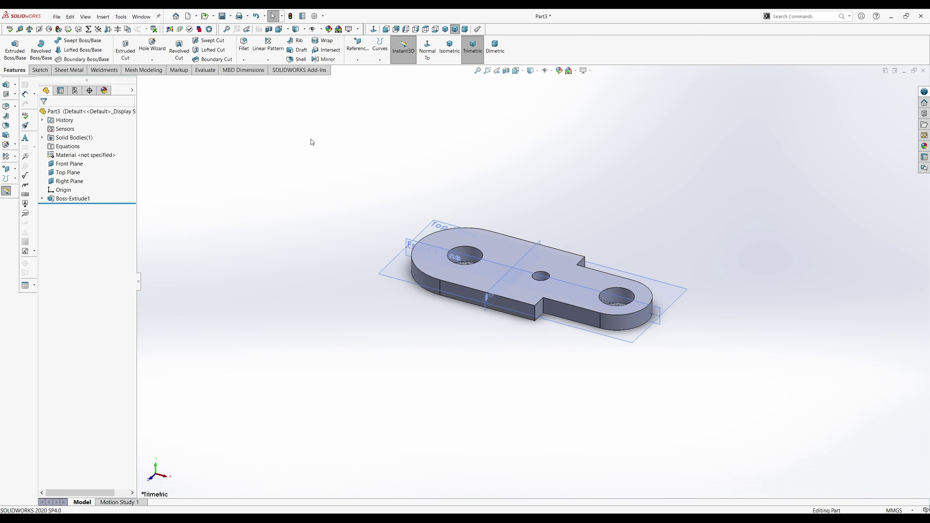
- Round both inside step-down corner edges of the plate with 15 mm fillets
left_click(243, 45)
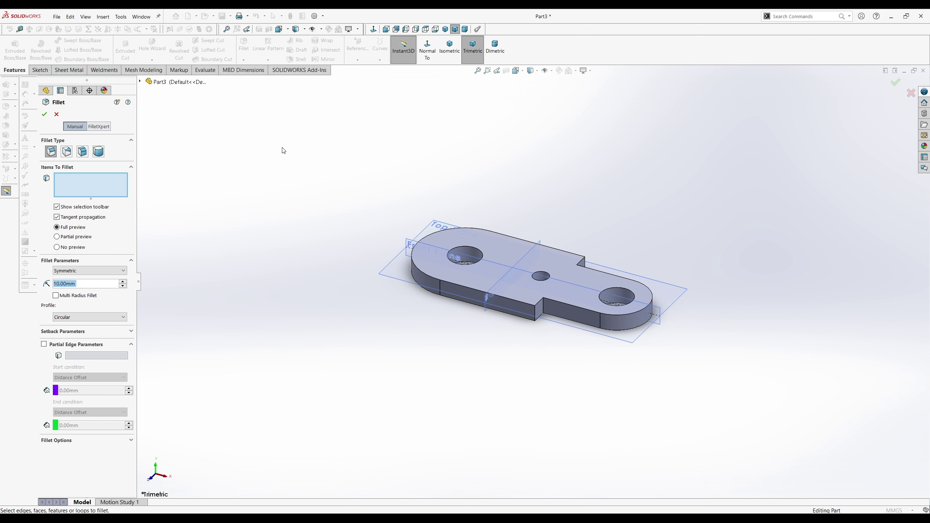
left_click(123, 282)
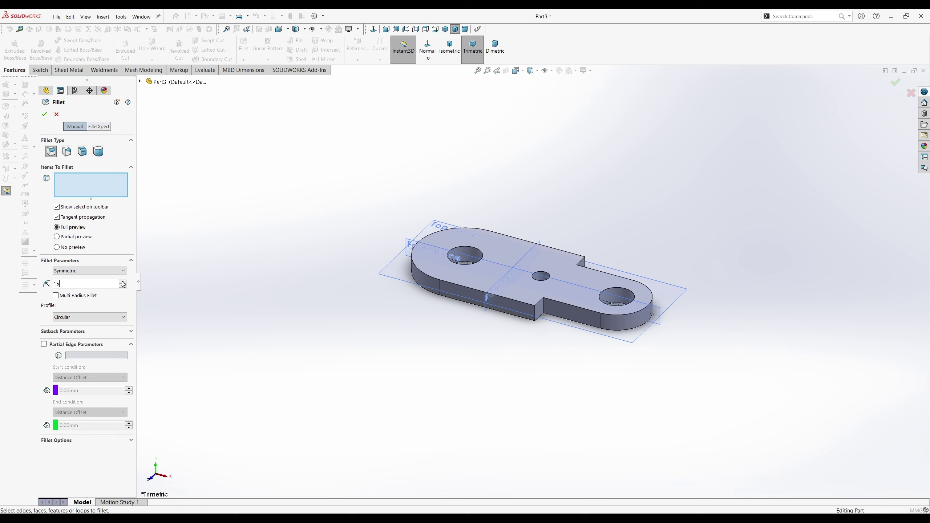
left_click(545, 311)
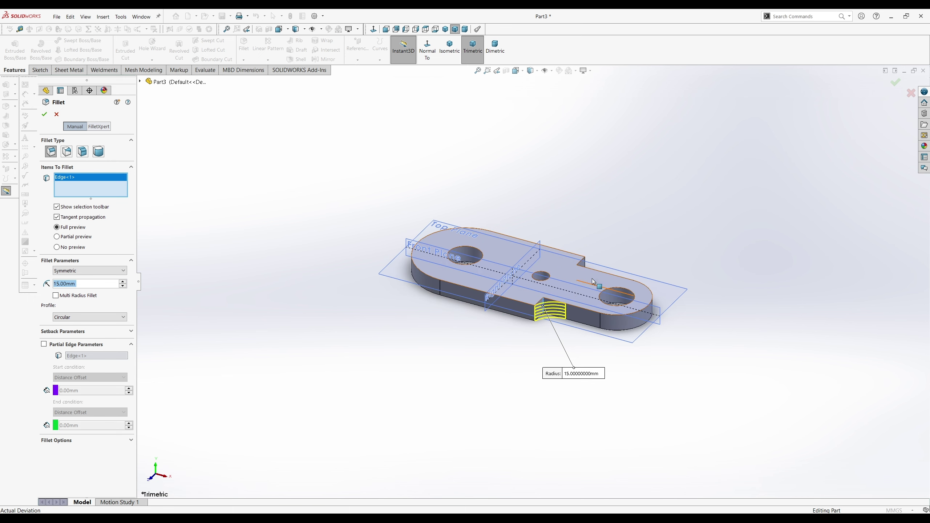
middle_click_drag(600, 279, 565, 287)
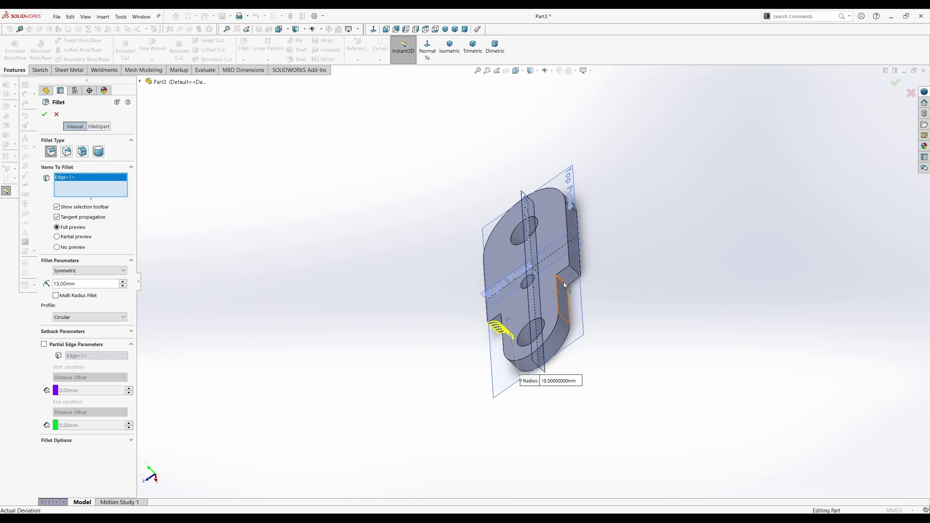
left_click(564, 286)
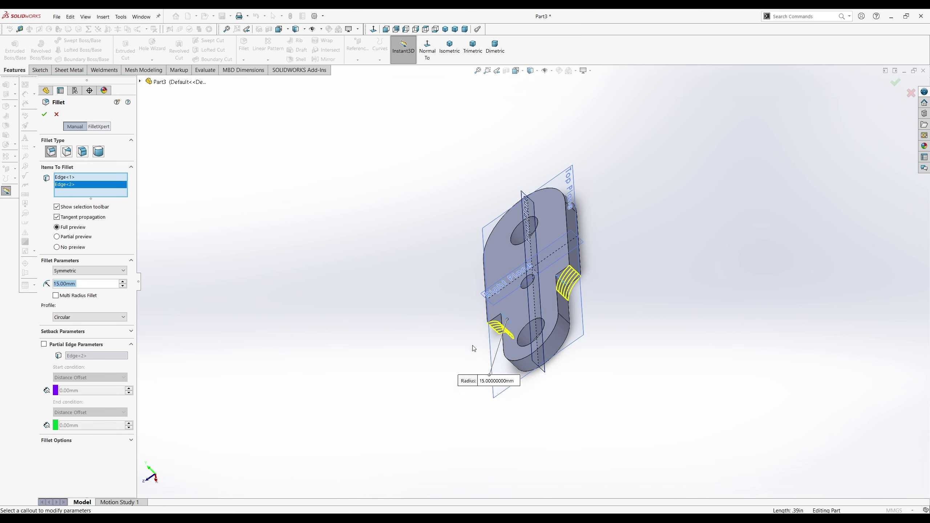
left_click(45, 114)
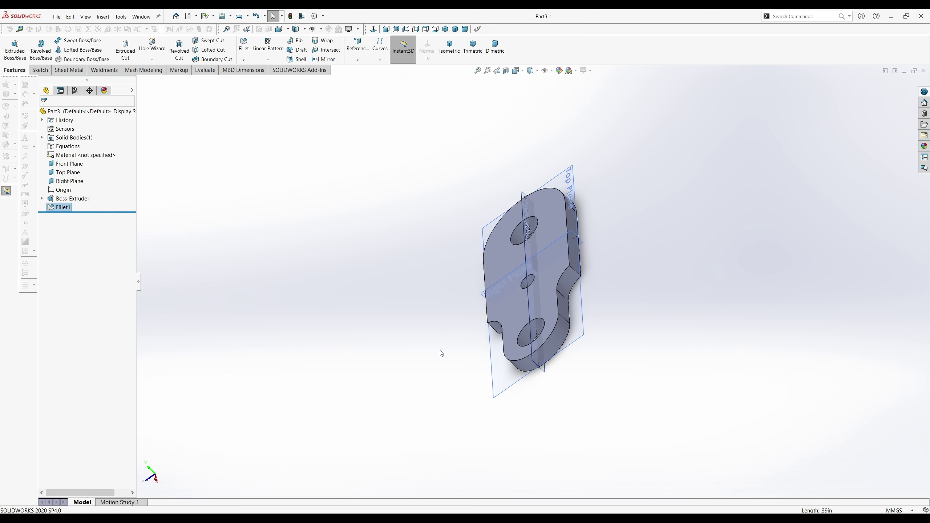
middle_click_drag(440, 353, 483, 343)
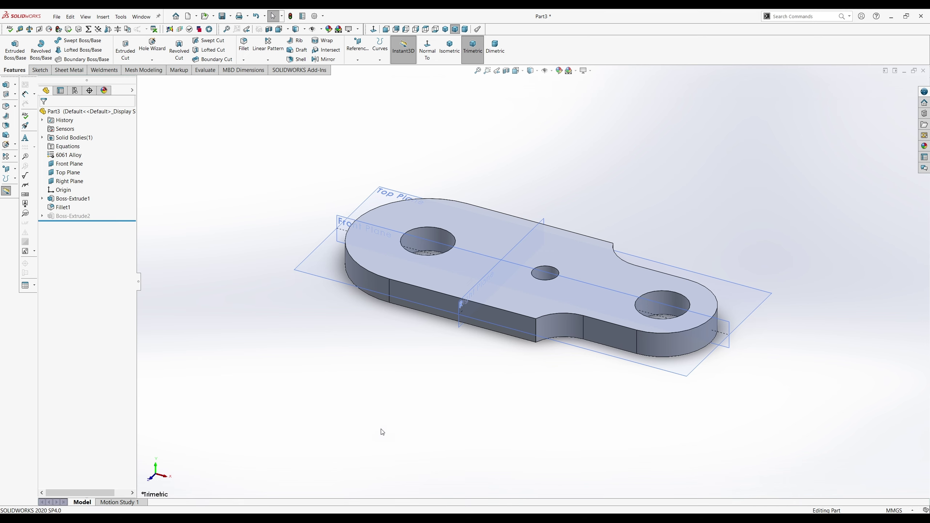
- Select the plate's top face and view it Normal To, with sketch tools showing
left_click(424, 271)
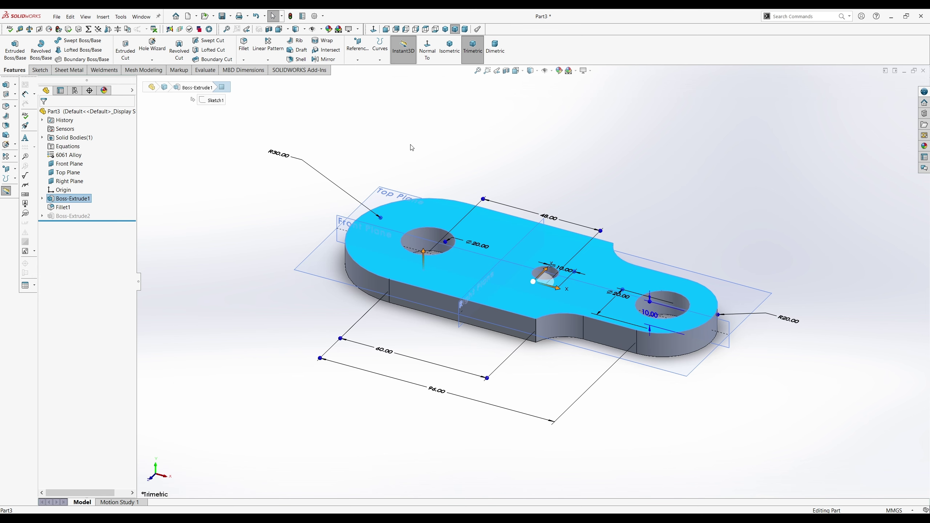
left_click(427, 50)
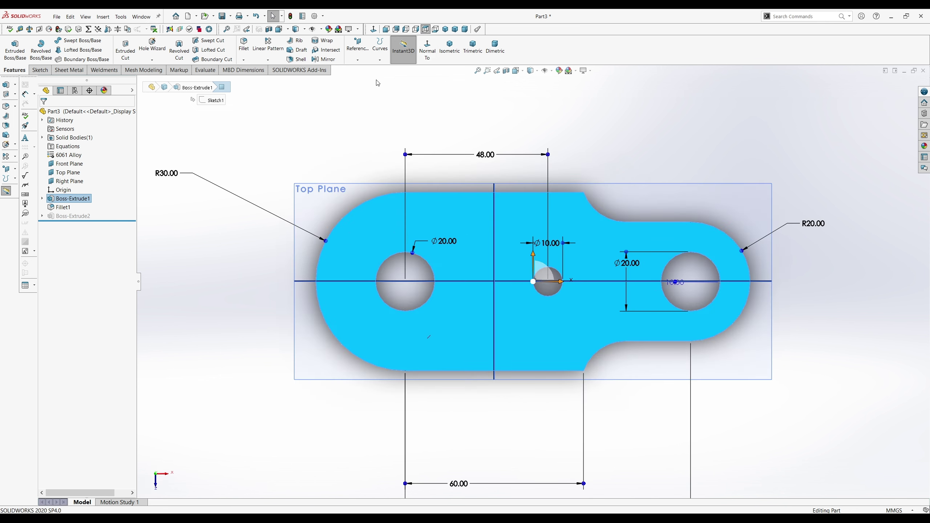
left_click(39, 70)
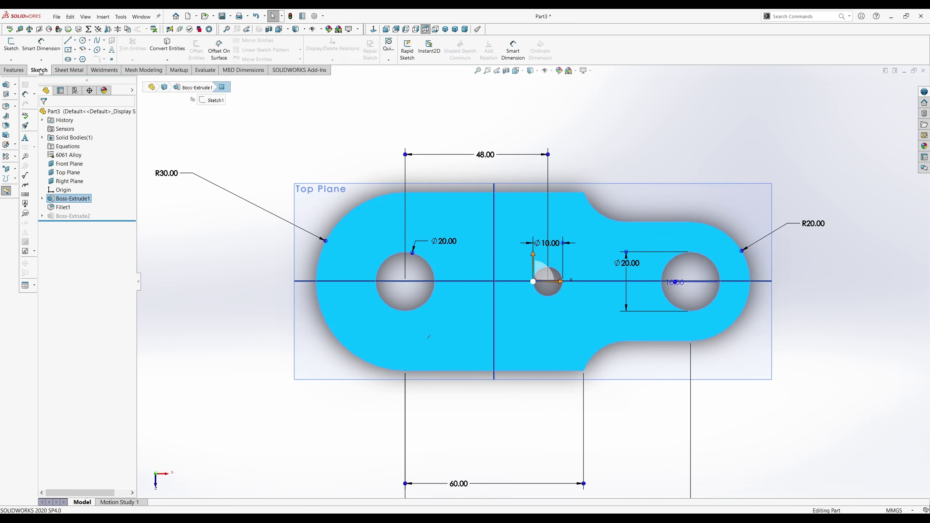
- Sketch on the top face a circle offset 5 mm outward from the left hole's edge
left_click(11, 44)
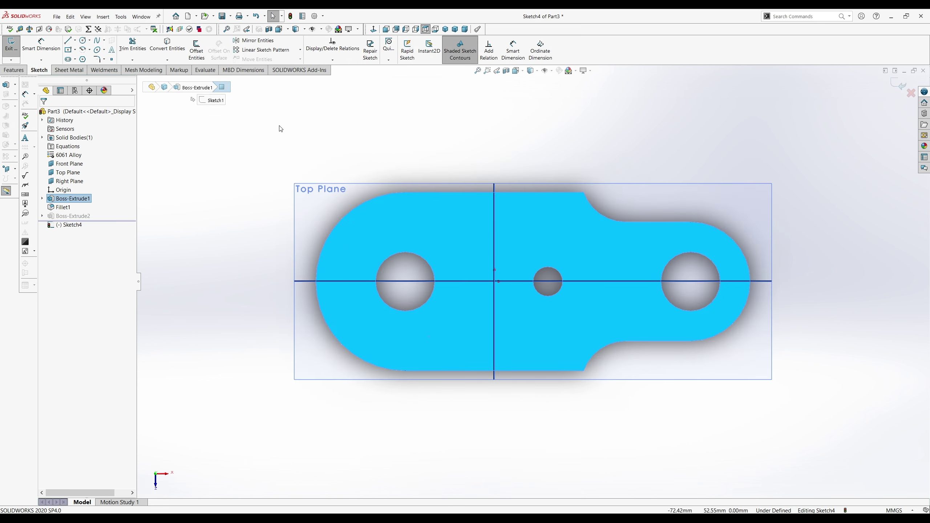
left_click(466, 139)
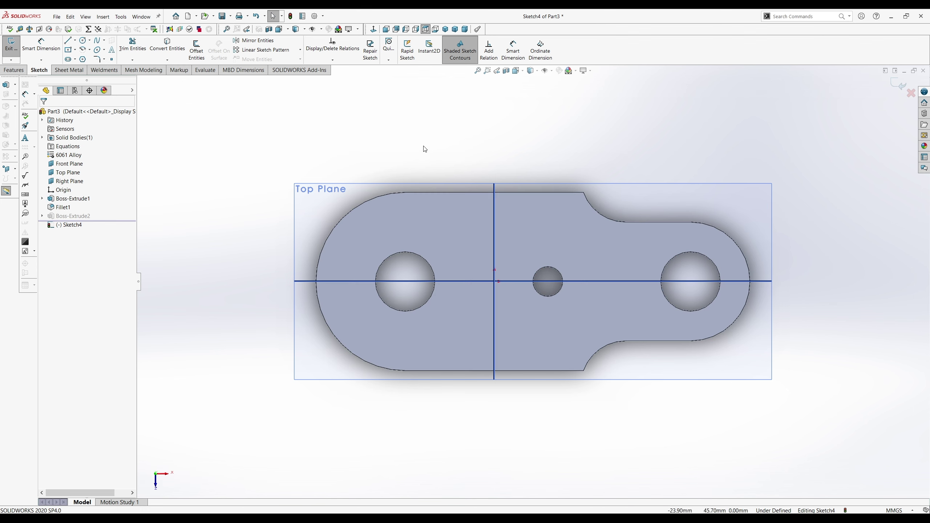
left_click(425, 260)
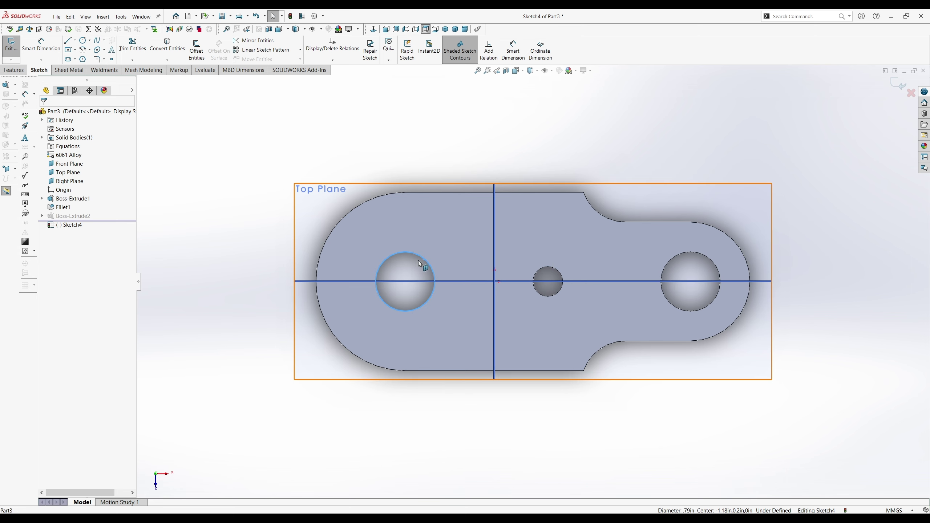
left_click(196, 49)
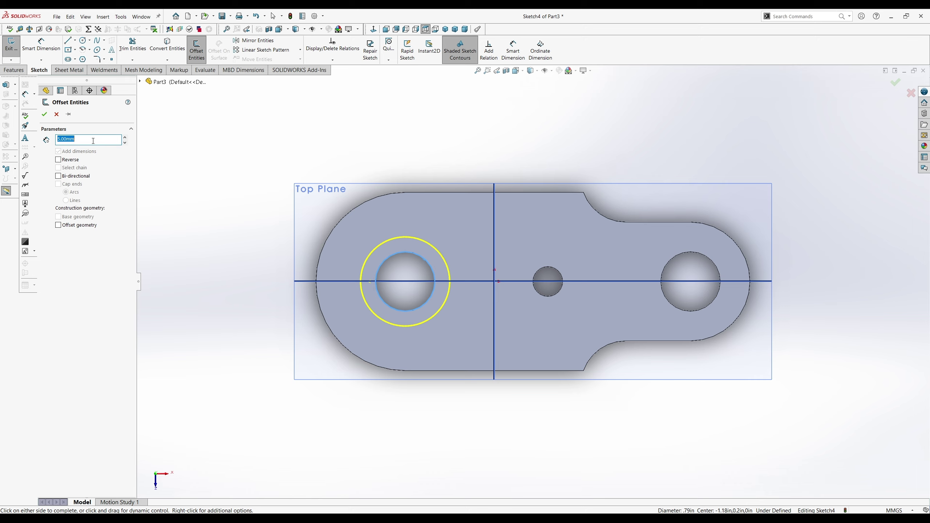
left_click(45, 115)
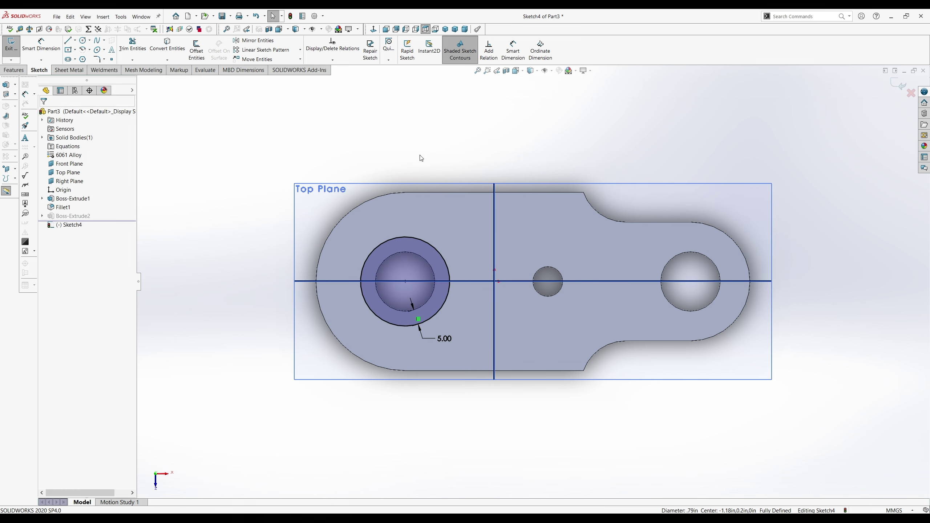
- Draw a circle centred on the left hole
left_click(83, 40)
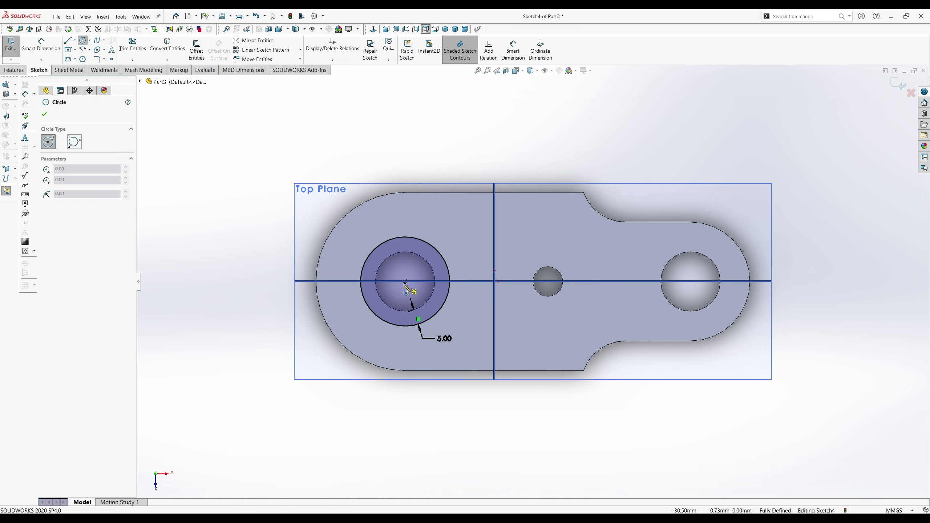
left_click(406, 282)
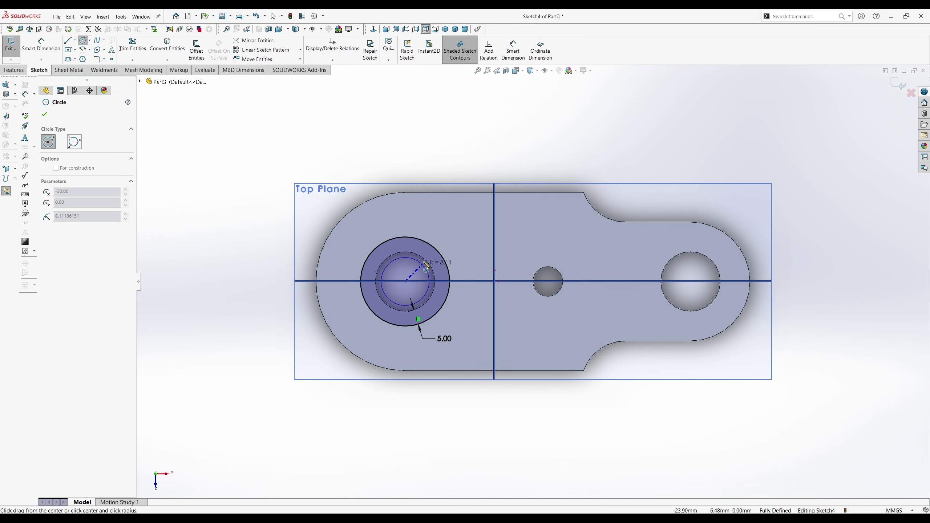
left_click(451, 241)
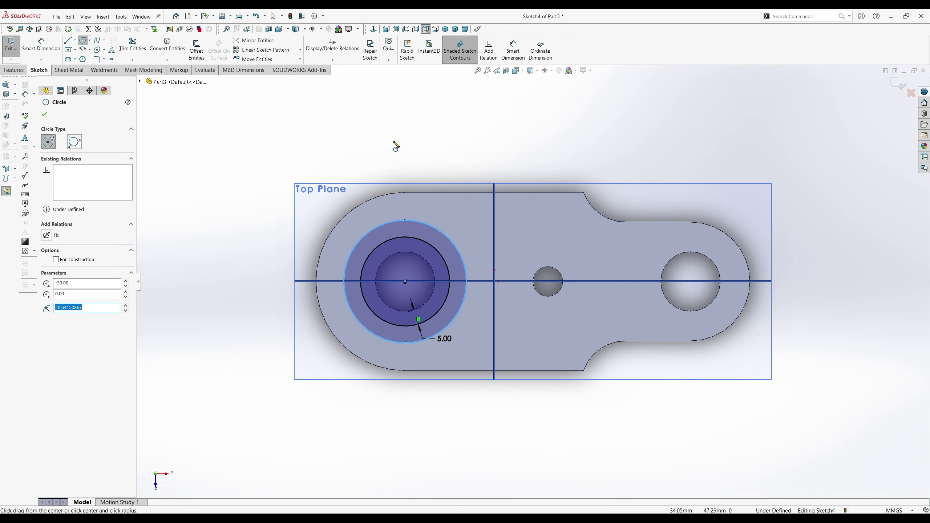
key("Escape")
- Make the new circle coradial with the left hole's edge
left_click(488, 50)
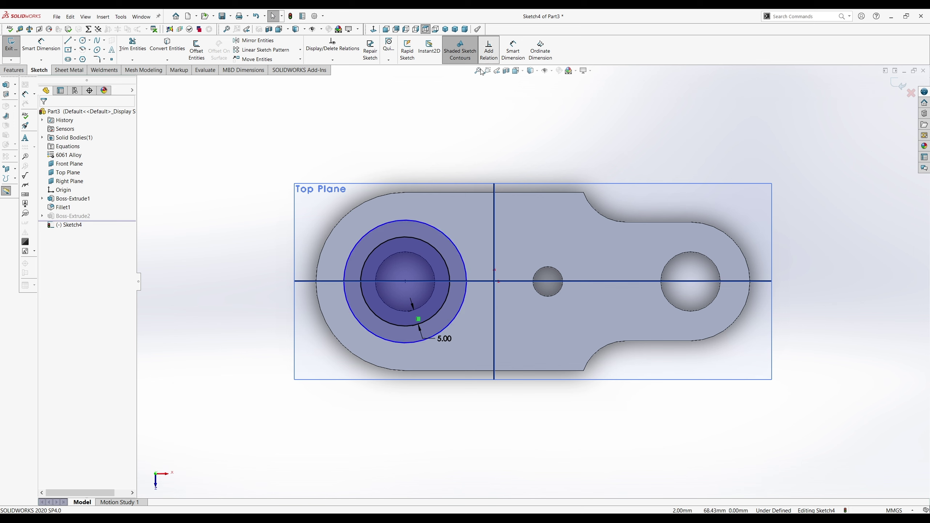
left_click(458, 253)
left_click(432, 267)
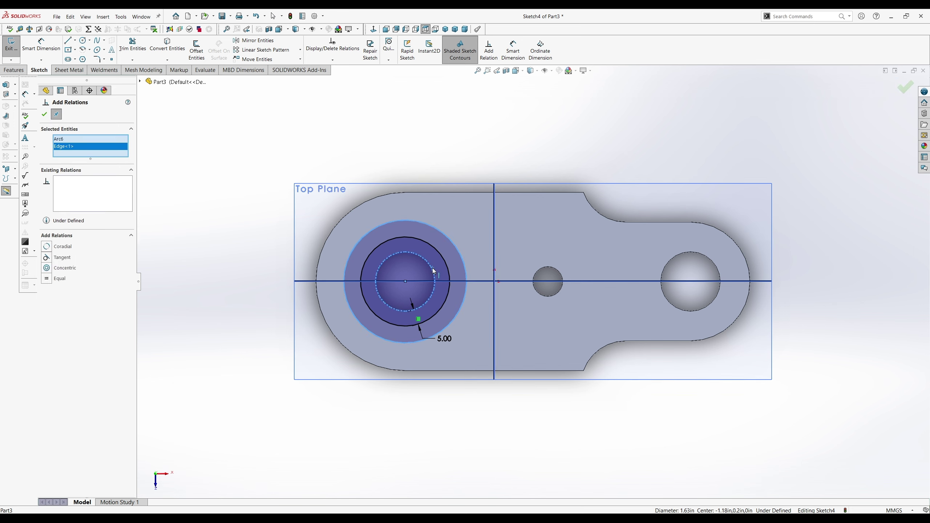
left_click(47, 247)
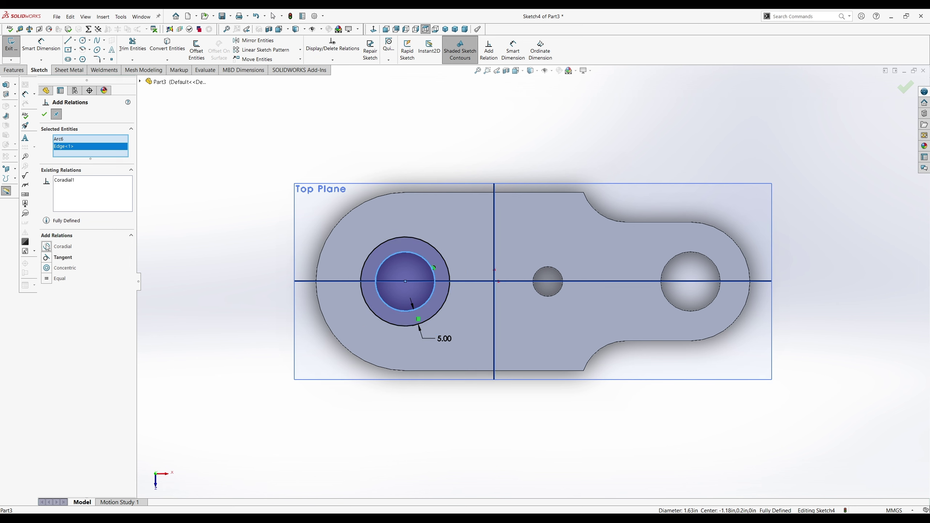
left_click(45, 115)
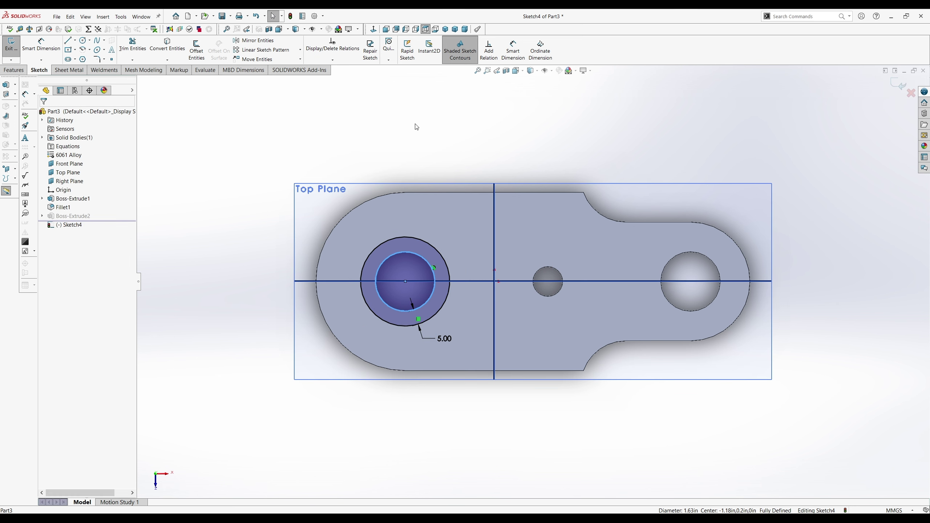
left_click(256, 176)
- Dimension the outer ring circle to Ø30 mm and exit Sketch4
key("d")
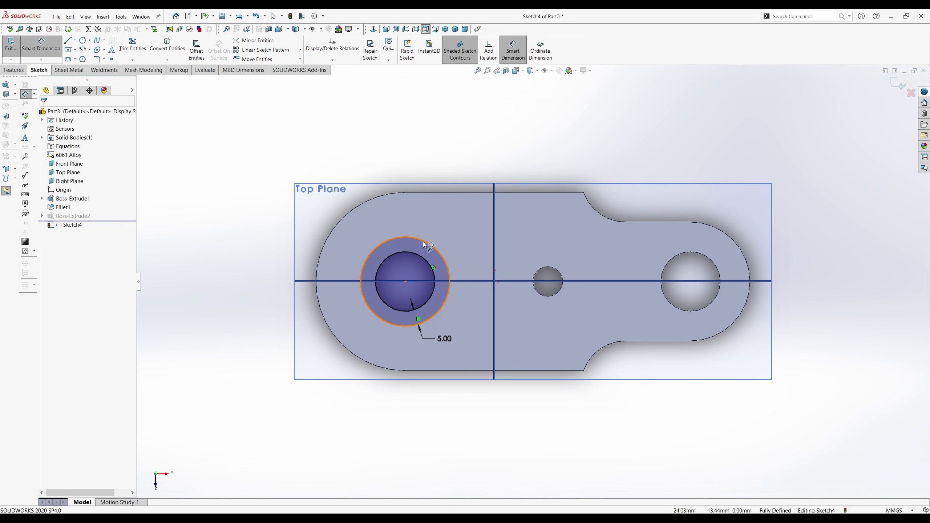
left_click(424, 245)
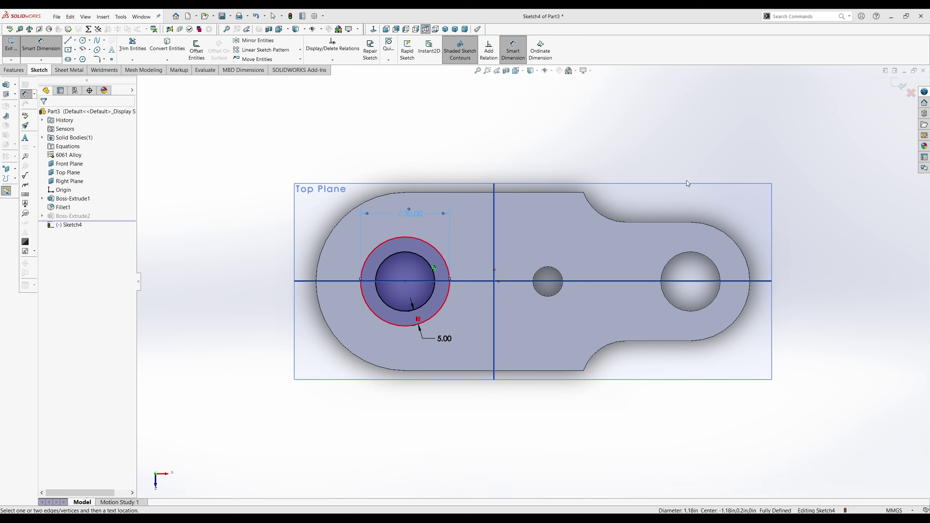
key("Escape")
left_click(483, 149)
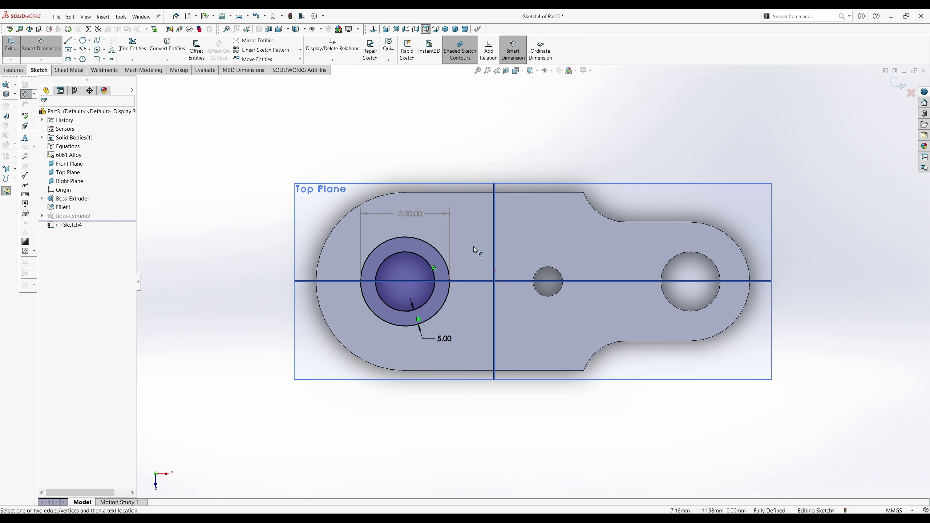
left_click(900, 86)
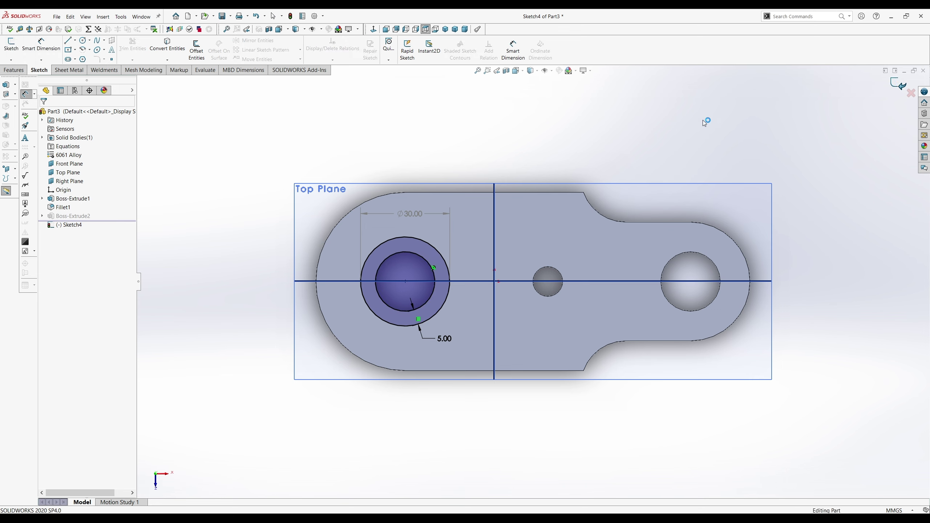
- Extrude the ring sketch 10 mm Blind into a boss and view the part in Trimetric
left_click(13, 70)
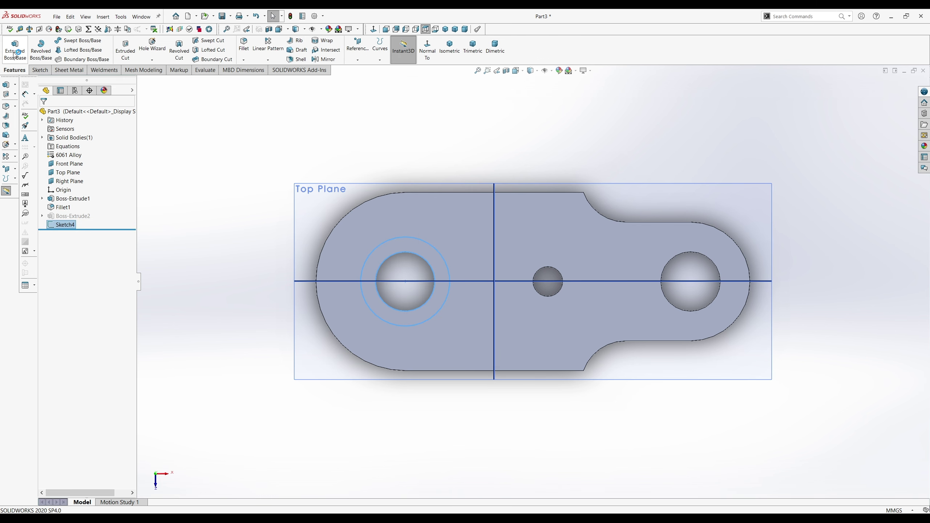
left_click(14, 53)
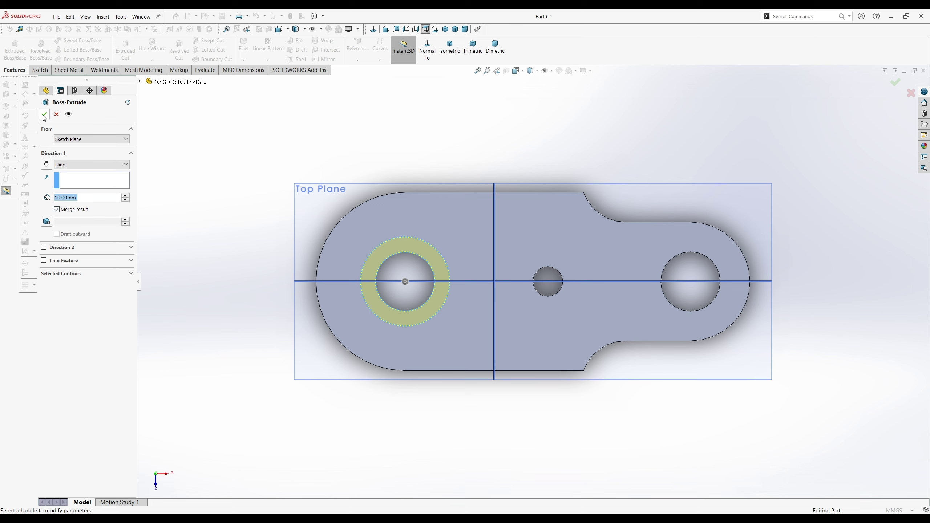
left_click(44, 115)
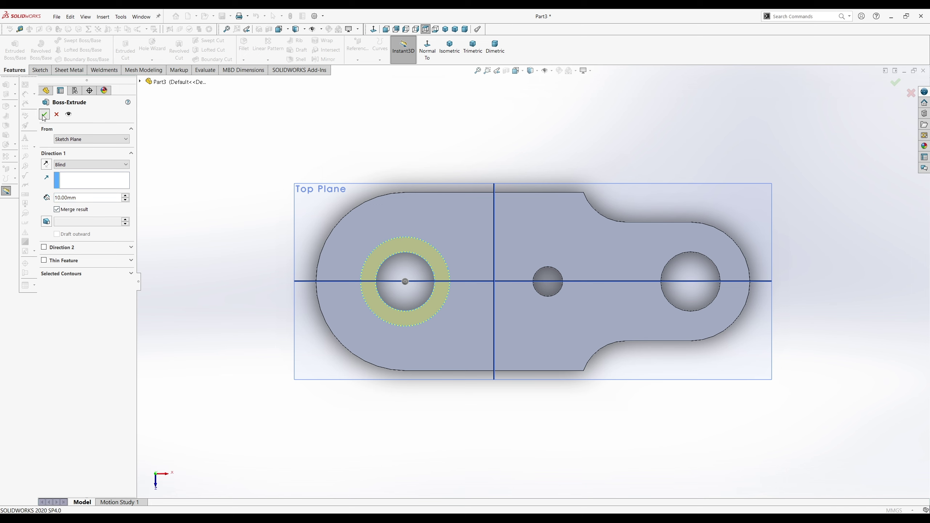
left_click(472, 47)
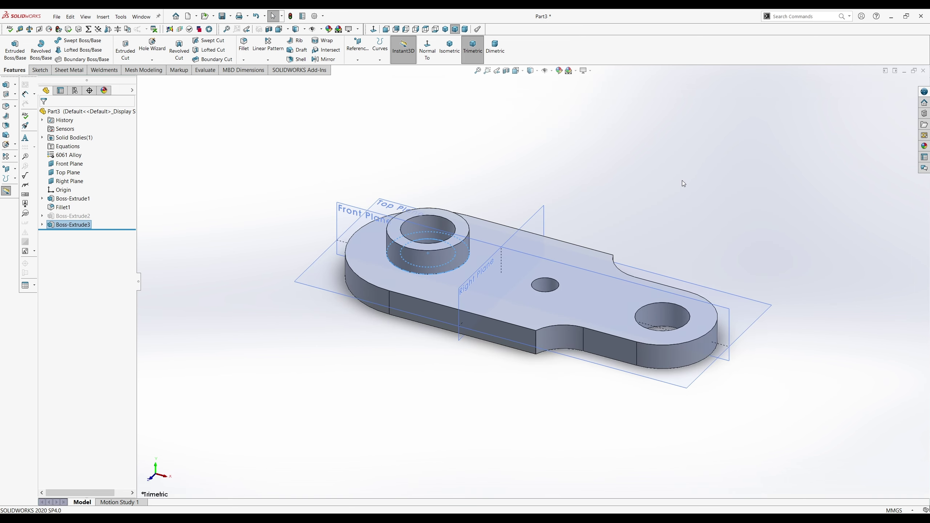
left_click(665, 175)
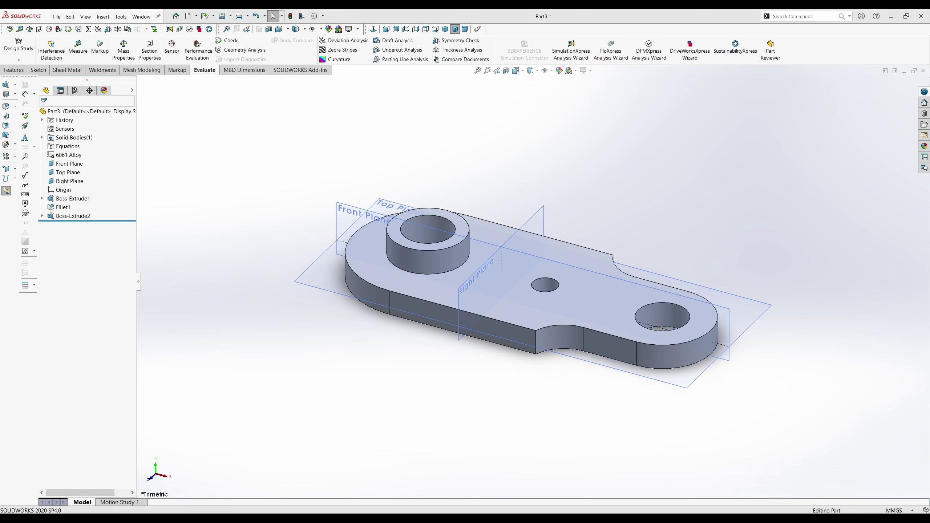
- Show Part3's mass properties: 184.80 grams, 68444.63 cubic millimetres volume
left_click(128, 53)
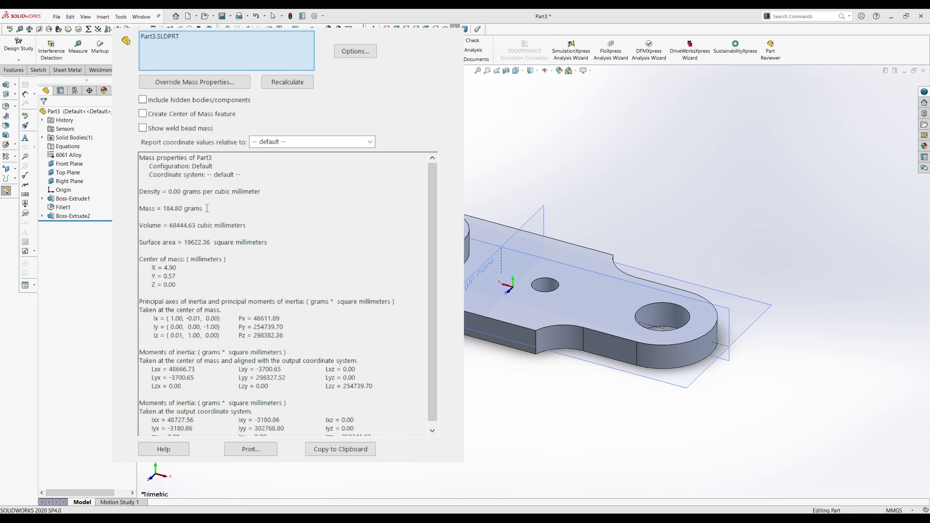
left_click_drag(207, 208, 140, 209)
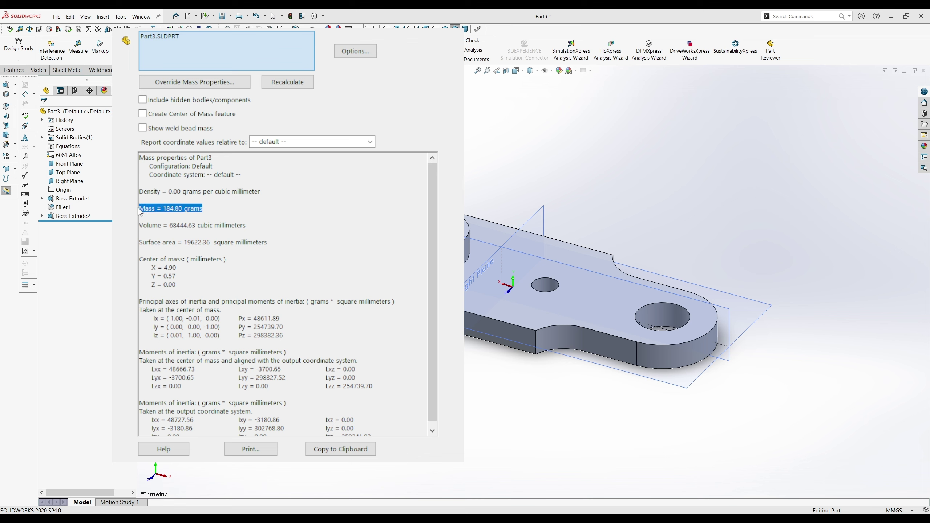
left_click_drag(247, 225, 141, 224)
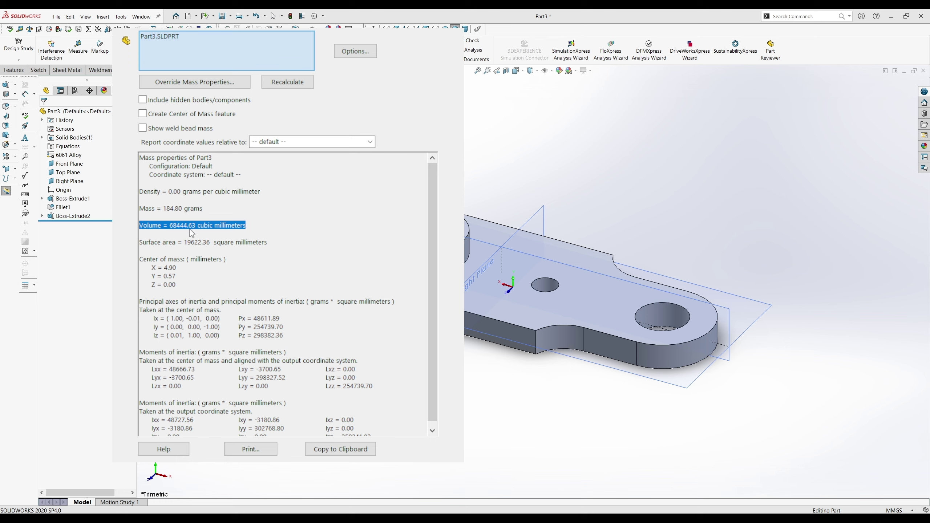
left_click(254, 228)
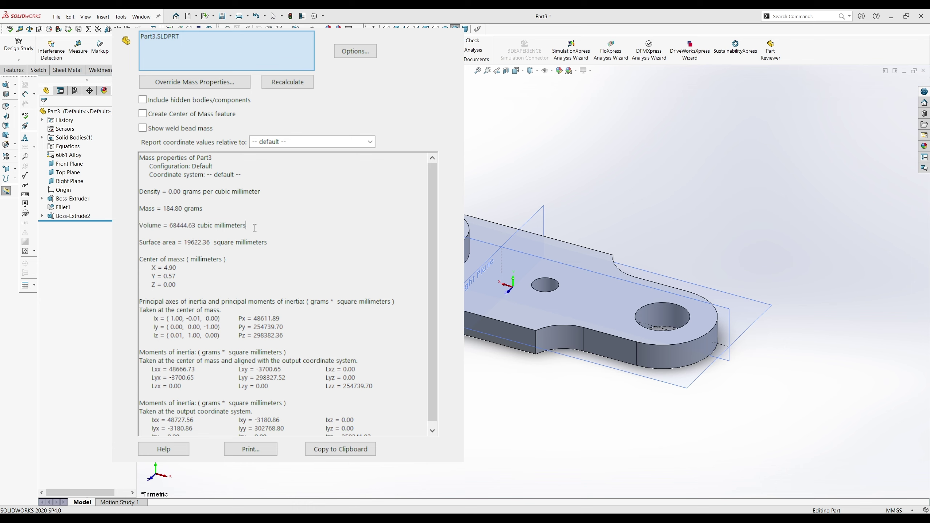